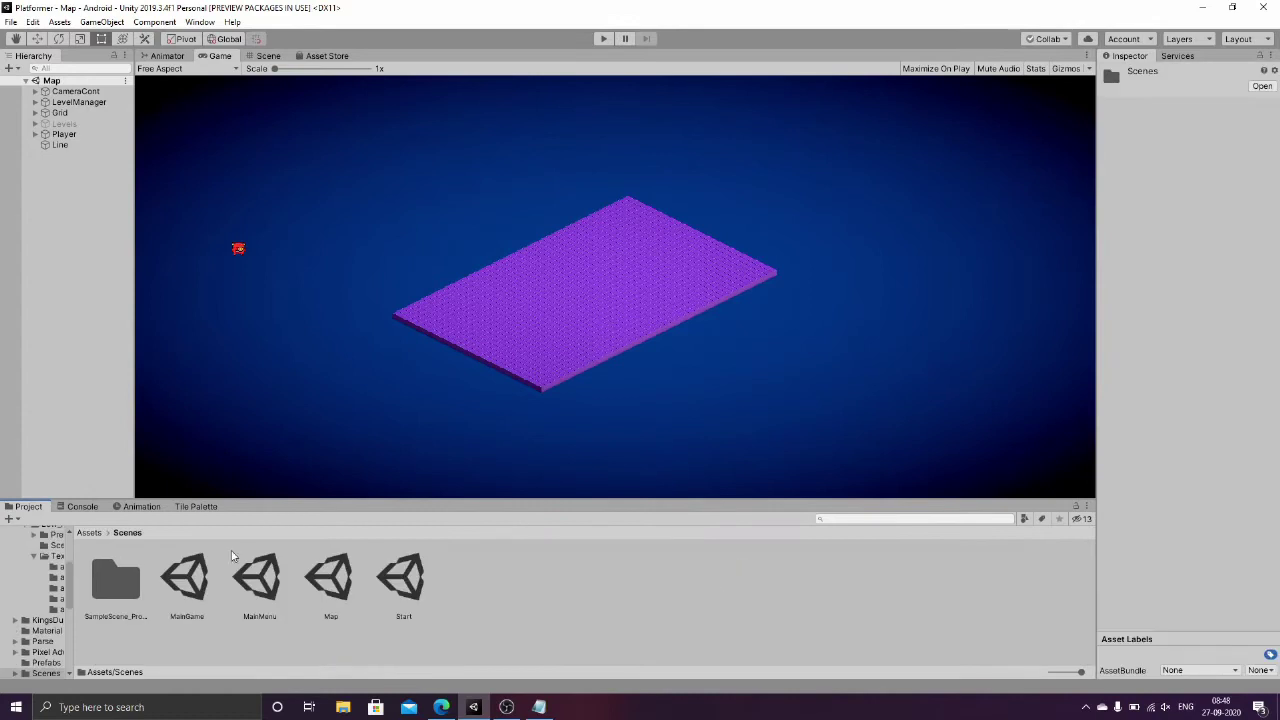
Step: In the MainGame scene, select the Level37 tilemap under Grid and find the grey stone tiles in the Tile Palette
click(35, 123)
click(35, 123)
click(268, 56)
scroll(375, 285, down, 10)
click(35, 123)
scroll(78, 330, down, 5)
click(76, 386)
scroll(380, 312, down, 4)
middle_drag(355, 310, 531, 339)
click(203, 507)
scroll(594, 602, up, 6)
middle_drag(635, 605, 554, 624)
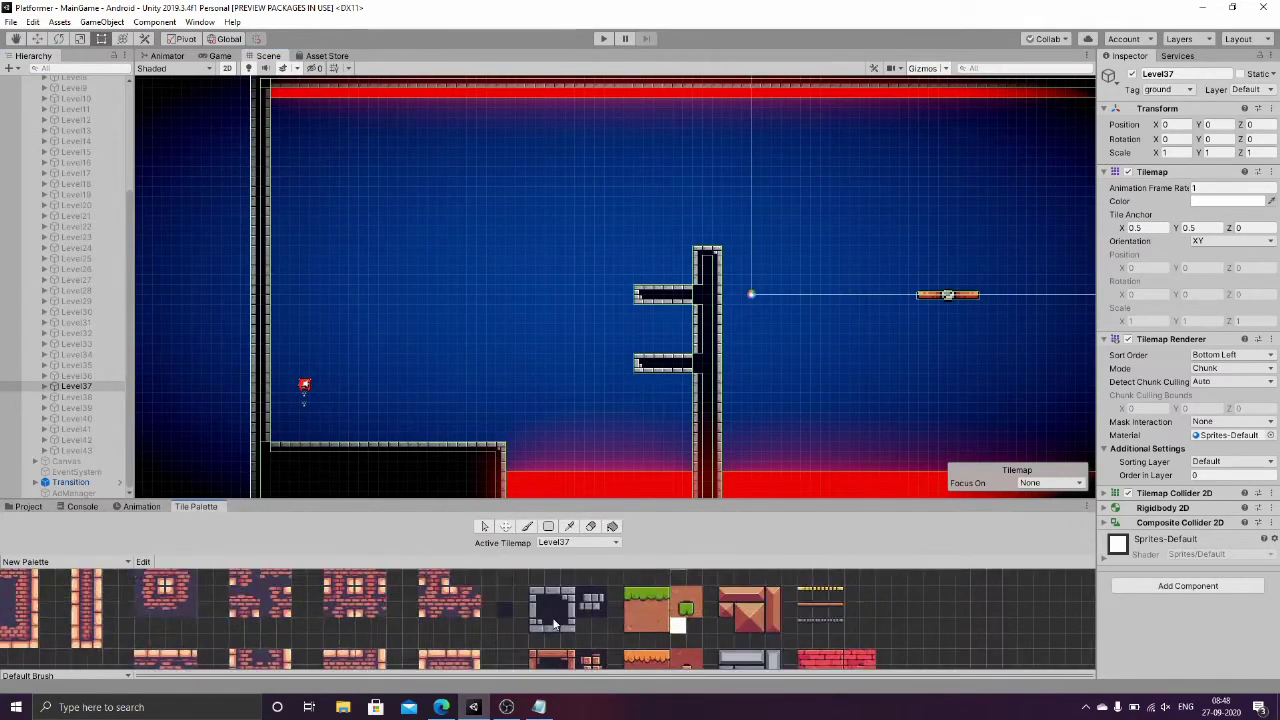
Step: Box-fill two stone-edged platforms on Level37 with the dark rule tile and cut rectangular openings and notches into them
scroll(554, 624, up, 1)
key(u)
drag(354, 181, 500, 230)
mouse_move(358, 310)
mouse_down()
mouse_move(453, 357)
mouse_move(541, 359)
mouse_up()
mouse_move(542, 300)
mouse_down()
mouse_move(580, 326)
mouse_move(578, 358)
mouse_up()
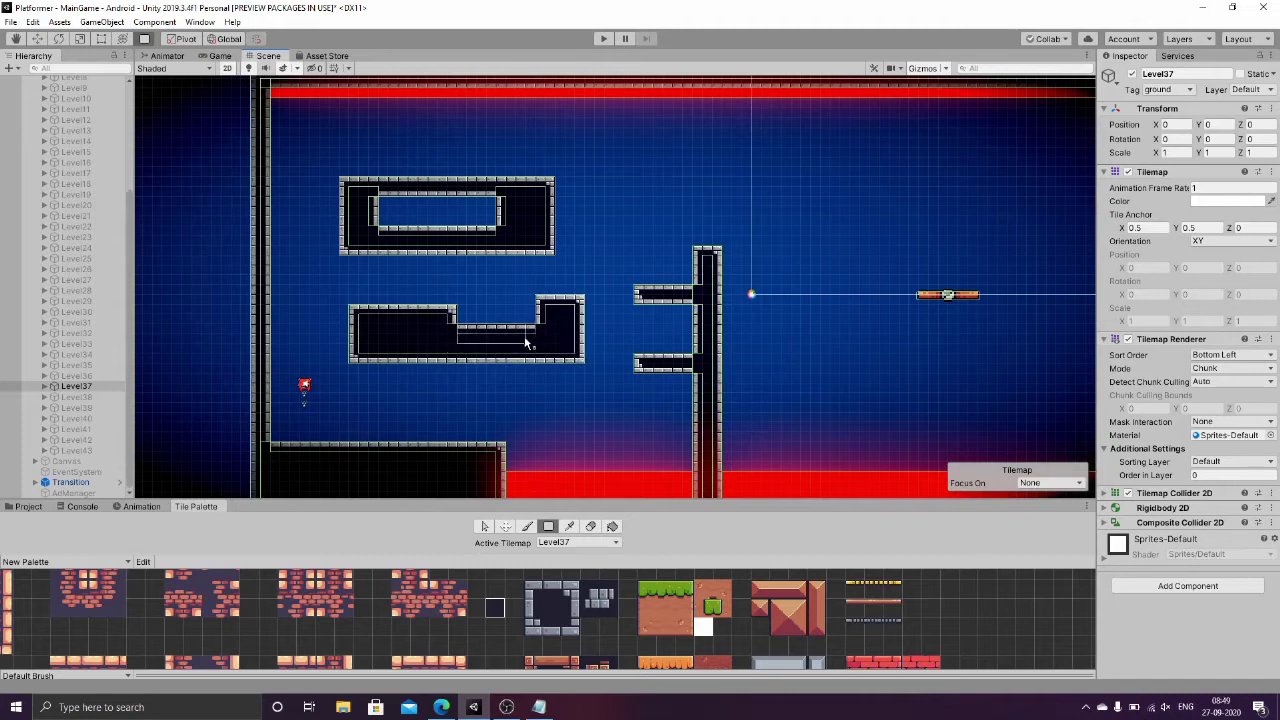
click(246, 56)
click(252, 56)
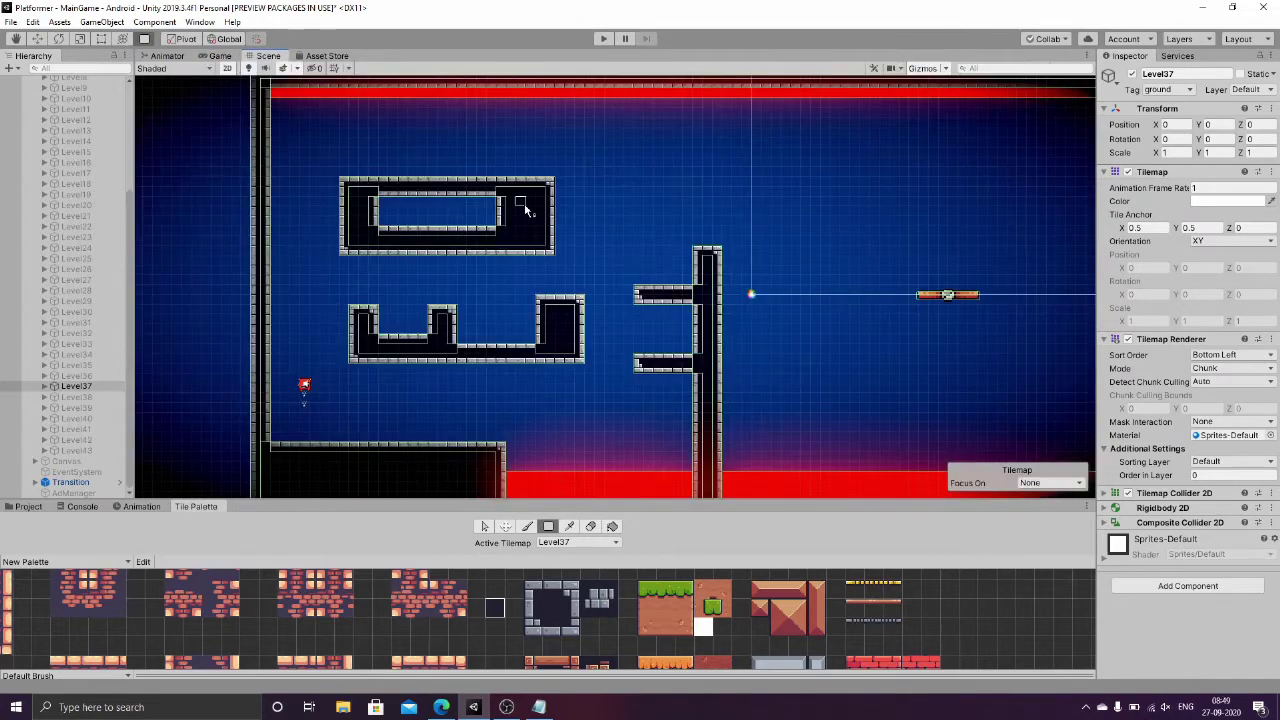
click(220, 56)
click(268, 56)
Step: Paint a plain dark rectangle from individual tiles on Level37 and line its upper and lower sides with stone edge tiles
click(551, 607)
click(551, 588)
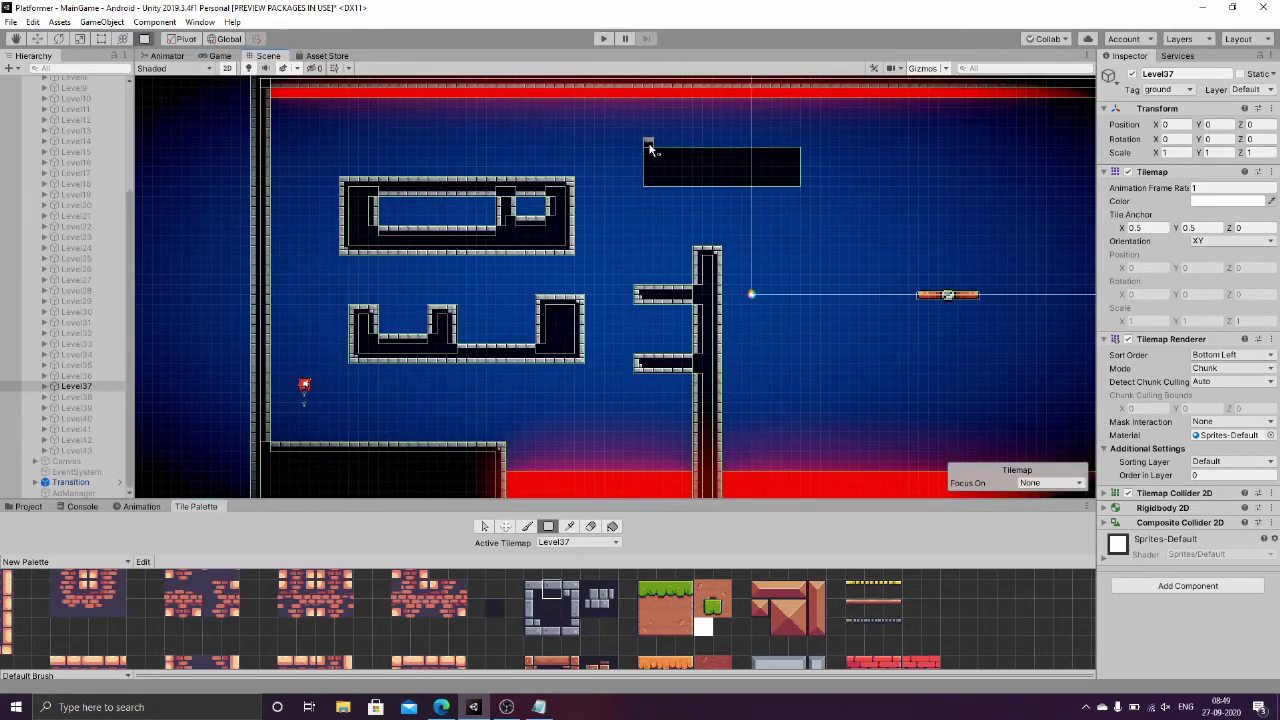
drag(648, 141, 795, 141)
click(552, 626)
drag(649, 183, 796, 183)
Step: Erase the newly painted platforms from Level37 using an empty palette cell, and deactivate the Level37 object
click(489, 589)
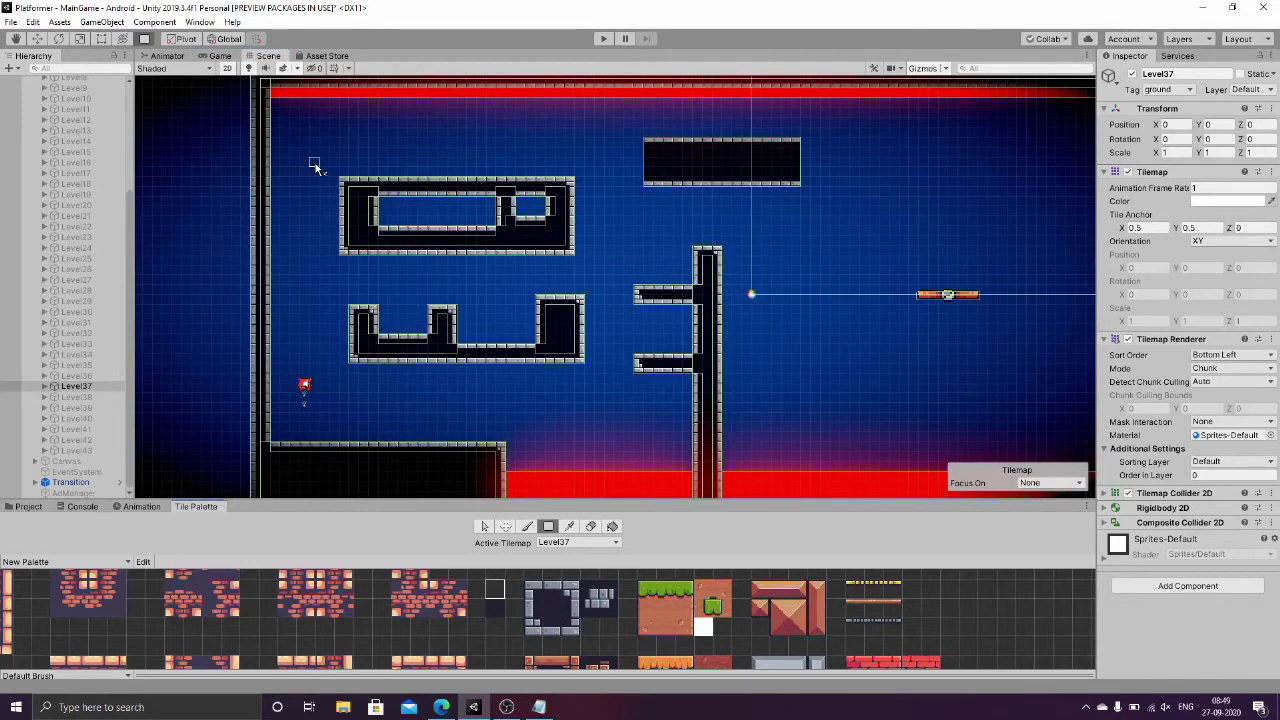
drag(315, 163, 592, 394)
drag(612, 141, 812, 192)
scroll(577, 301, down, 12)
middle_drag(935, 298, 430, 301)
middle_drag(960, 292, 430, 290)
middle_drag(900, 207, 400, 197)
click(1132, 74)
Step: Select the Level tilemap under Grid and activate it
scroll(80, 226, up, 5)
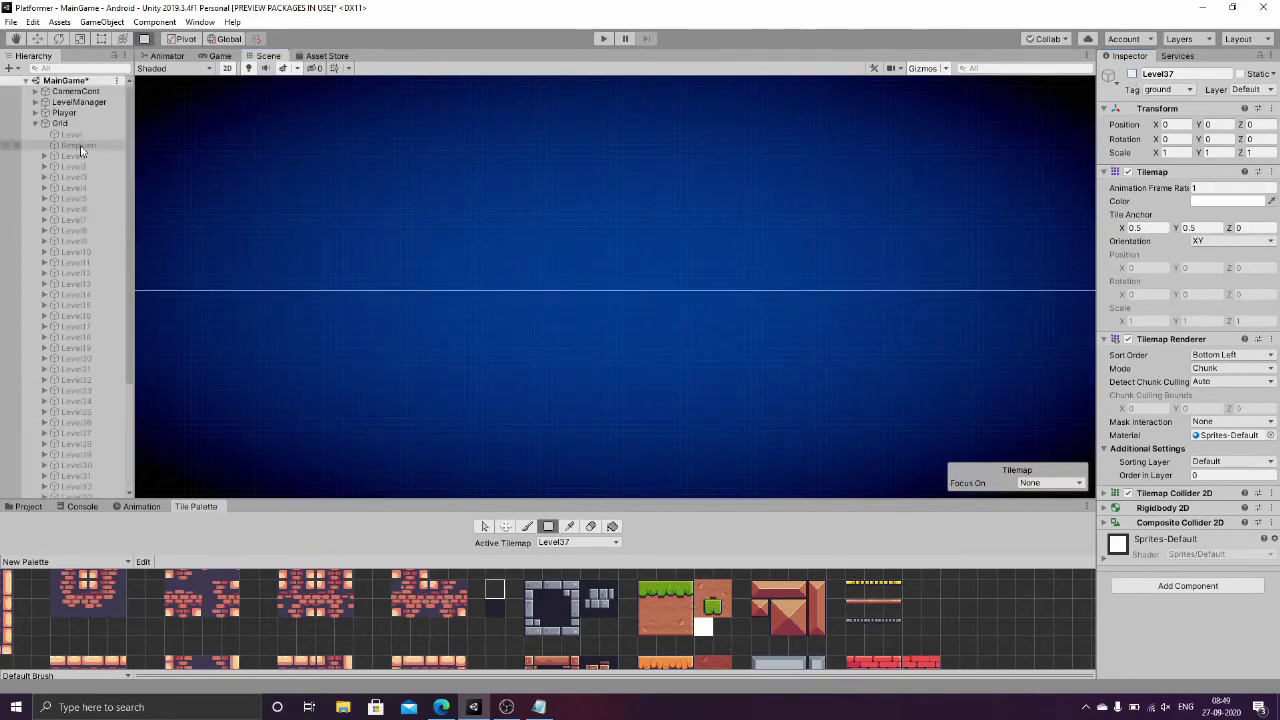
click(72, 134)
click(1132, 74)
key(f)
scroll(560, 300, up, 15)
Step: With the dark rule tile, box-fill two pillars on the Level floor and a floating platform with a horizontal slot
click(495, 608)
drag(472, 427, 512, 342)
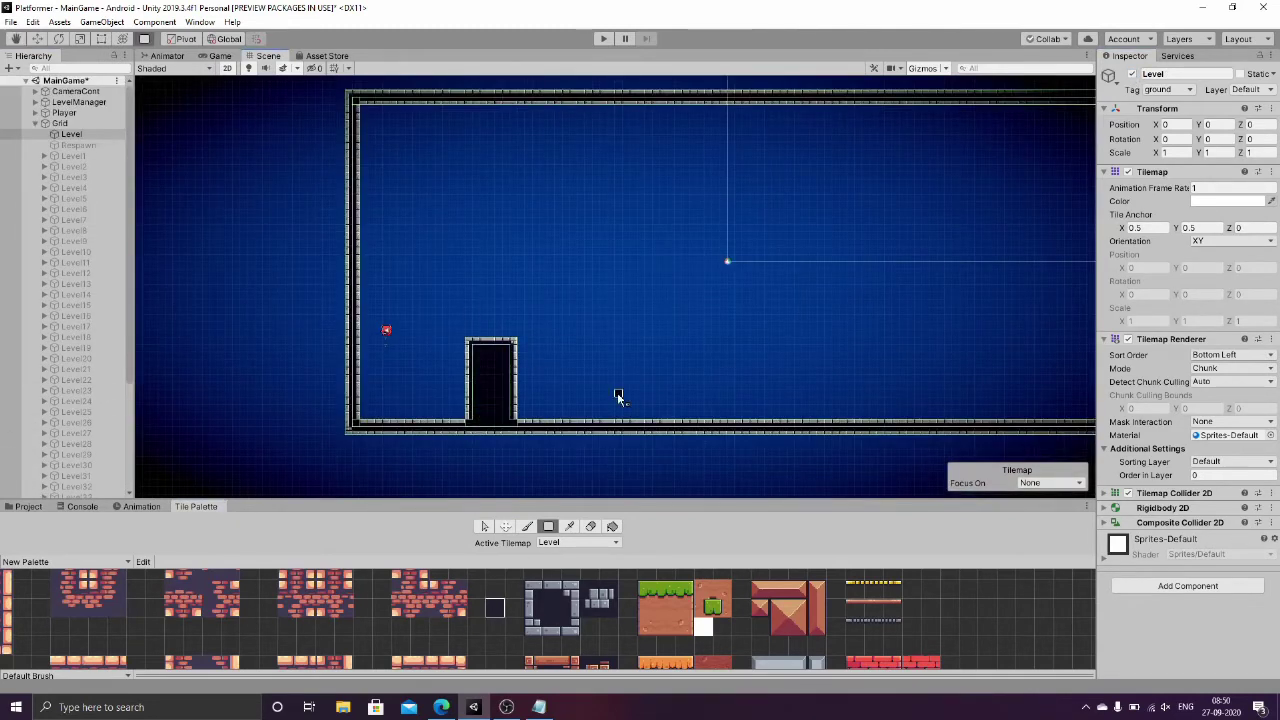
drag(616, 424, 670, 304)
drag(492, 206, 664, 238)
drag(526, 219, 630, 232)
Step: Box-fill several more floating rule-tile blocks of different sizes to the right of the existing platforms
scroll(361, 194, up, 2)
scroll(361, 194, down, 2)
drag(730, 288, 822, 355)
drag(776, 162, 813, 206)
drag(888, 176, 910, 348)
mouse_move(874, 258)
mouse_down()
mouse_move(1000, 268)
mouse_move(872, 258)
mouse_up()
Step: Erase all the pillars and floating blocks inside the Level frame
shift+drag(870, 166, 963, 302)
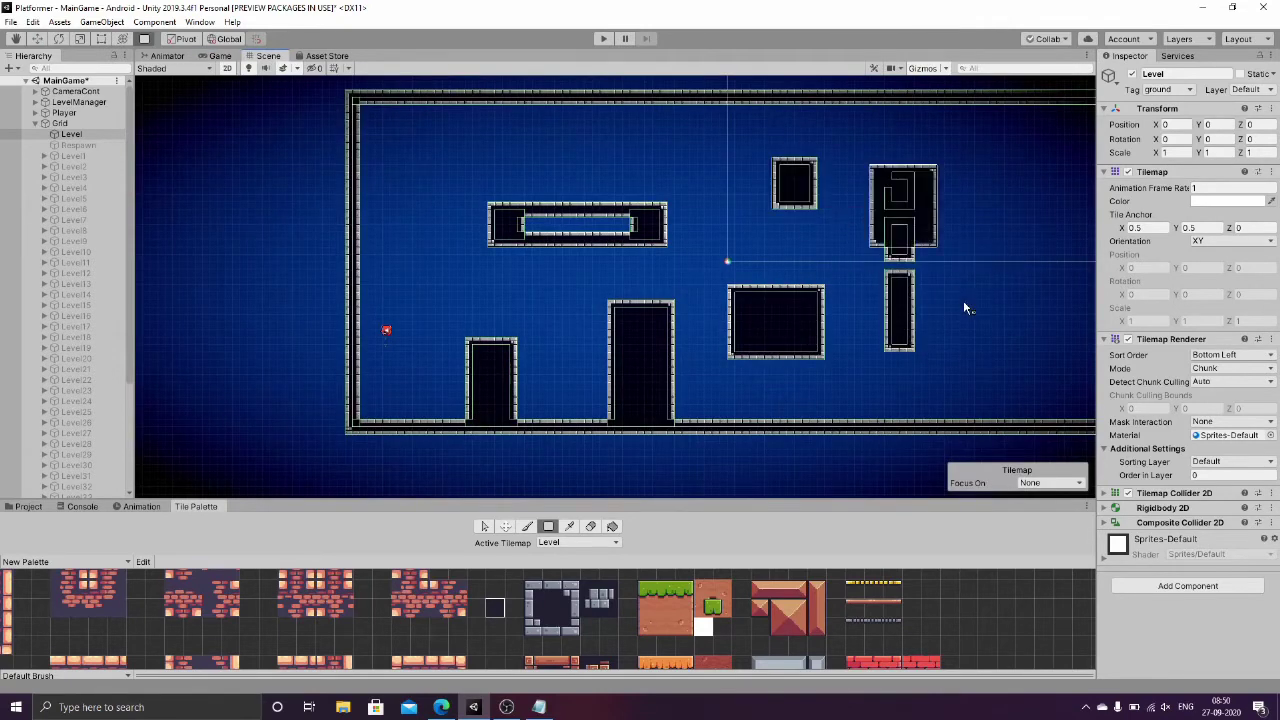
shift+drag(772, 168, 834, 200)
shift+drag(768, 140, 818, 208)
shift+drag(769, 249, 784, 380)
middle_drag(635, 352, 553, 355)
mouse_move(320, 146)
shift+mouse_down()
mouse_move(791, 286)
mouse_move(951, 422)
shift+mouse_up()
Step: Build a dark rectangular block in Level from individual tiles, painting its stone upper, lower and side edges separately
mouse_move(408, 178)
mouse_down()
mouse_move(582, 261)
mouse_move(456, 171)
mouse_move(582, 170)
mouse_up()
click(557, 584)
click(550, 627)
drag(408, 262, 583, 263)
click(533, 608)
drag(412, 178, 415, 263)
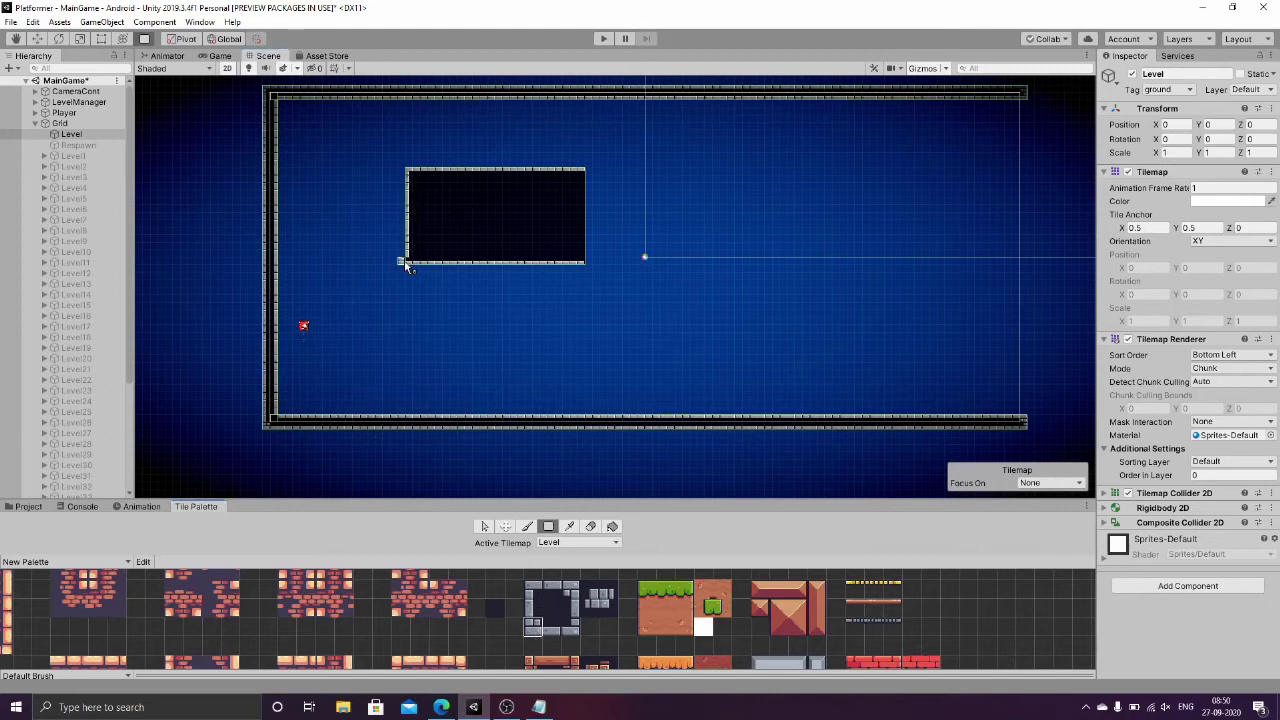
click(571, 624)
Step: Cut a rectangular hole in the middle of the block and line all four inner sides with stone edge tiles
drag(450, 198, 532, 233)
drag(449, 201, 449, 232)
click(533, 608)
drag(534, 201, 535, 232)
click(552, 590)
drag(451, 241, 530, 241)
click(552, 627)
drag(451, 196, 530, 200)
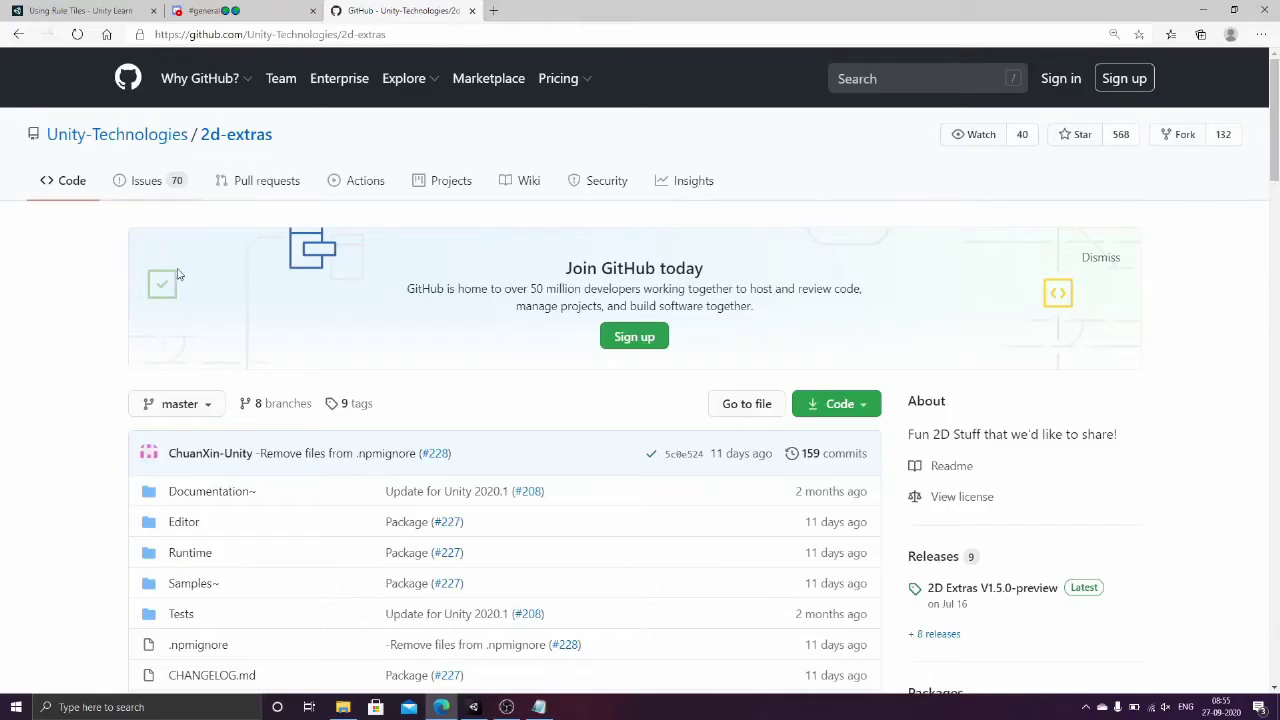
Step: On the Unity-Technologies GitHub page in the browser, highlight the 2d-extras part of the repository address
drag(417, 35, 220, 48)
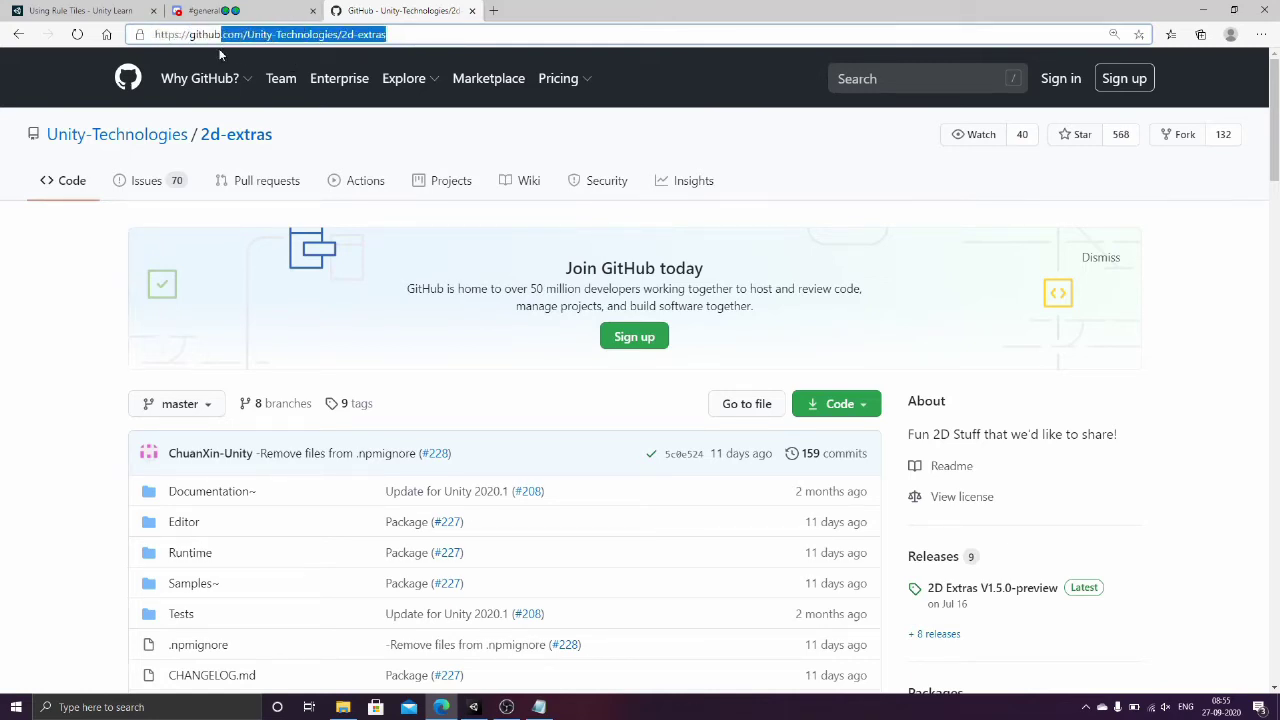
click(433, 36)
drag(433, 36, 341, 35)
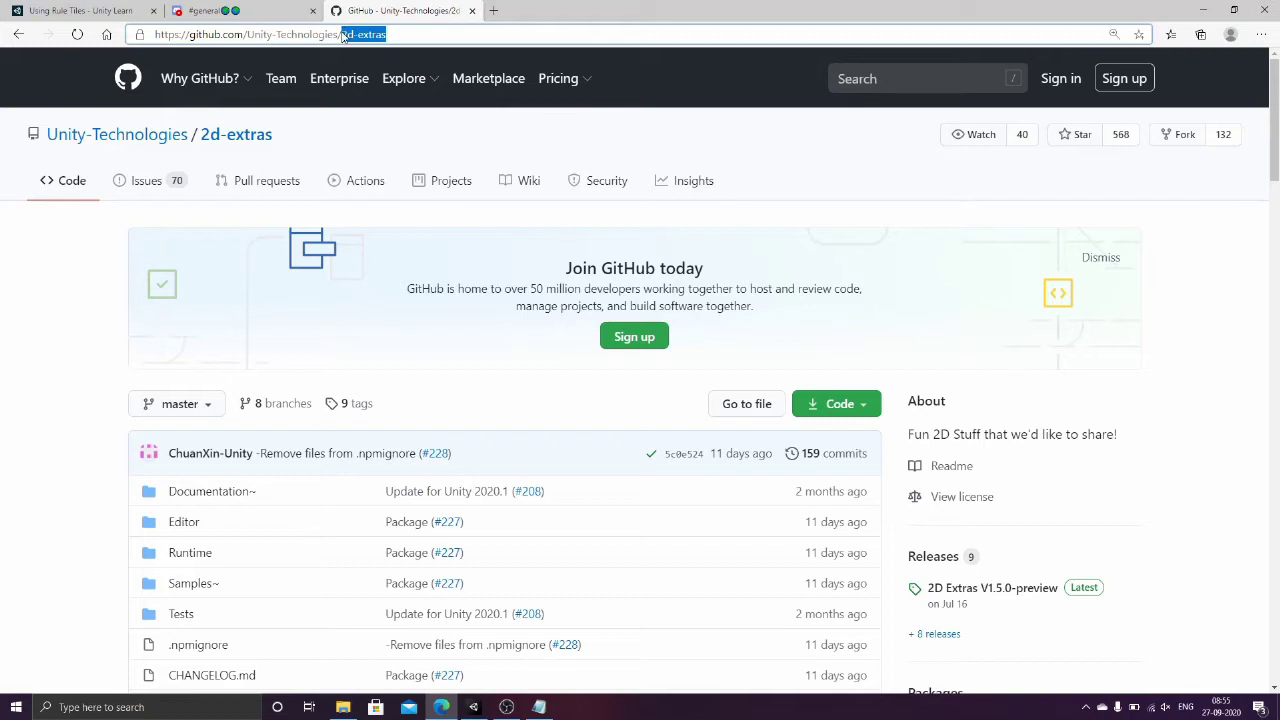
Step: Look at the downloaded 2d-extras-master folder in File Explorer, and inspect its imported copy in the Unity project's assets
click(88, 292)
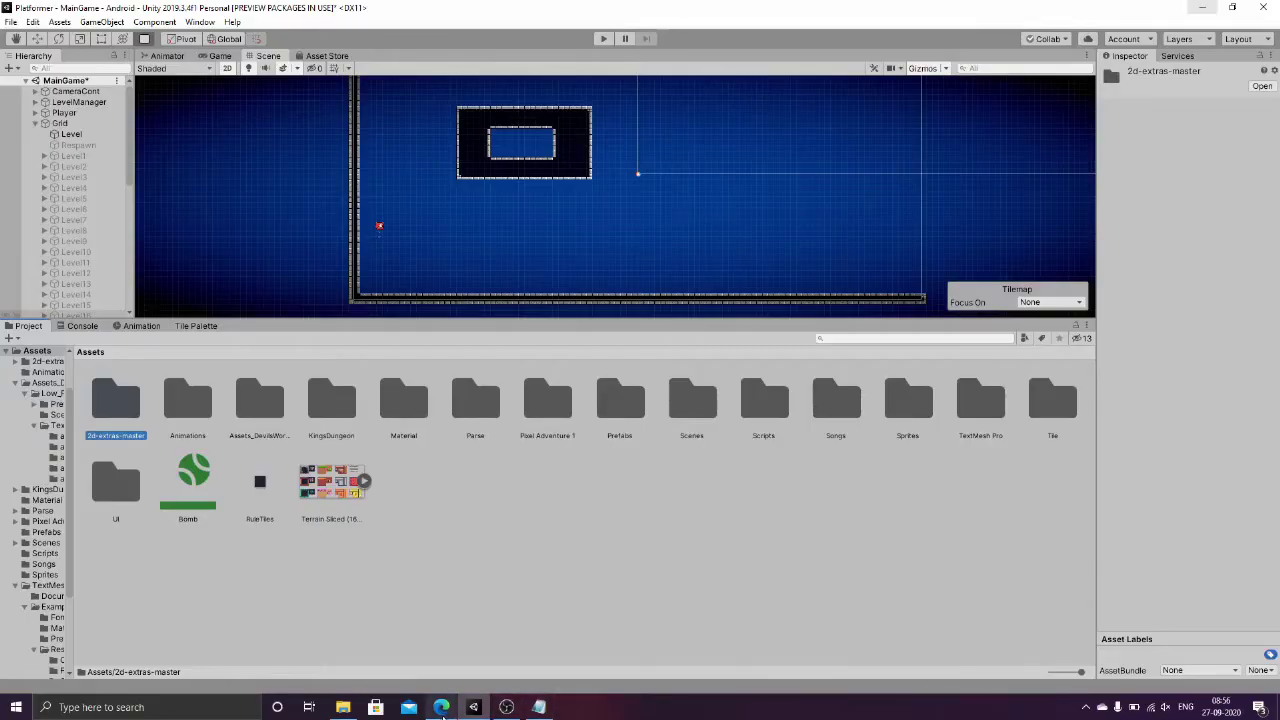
click(343, 707)
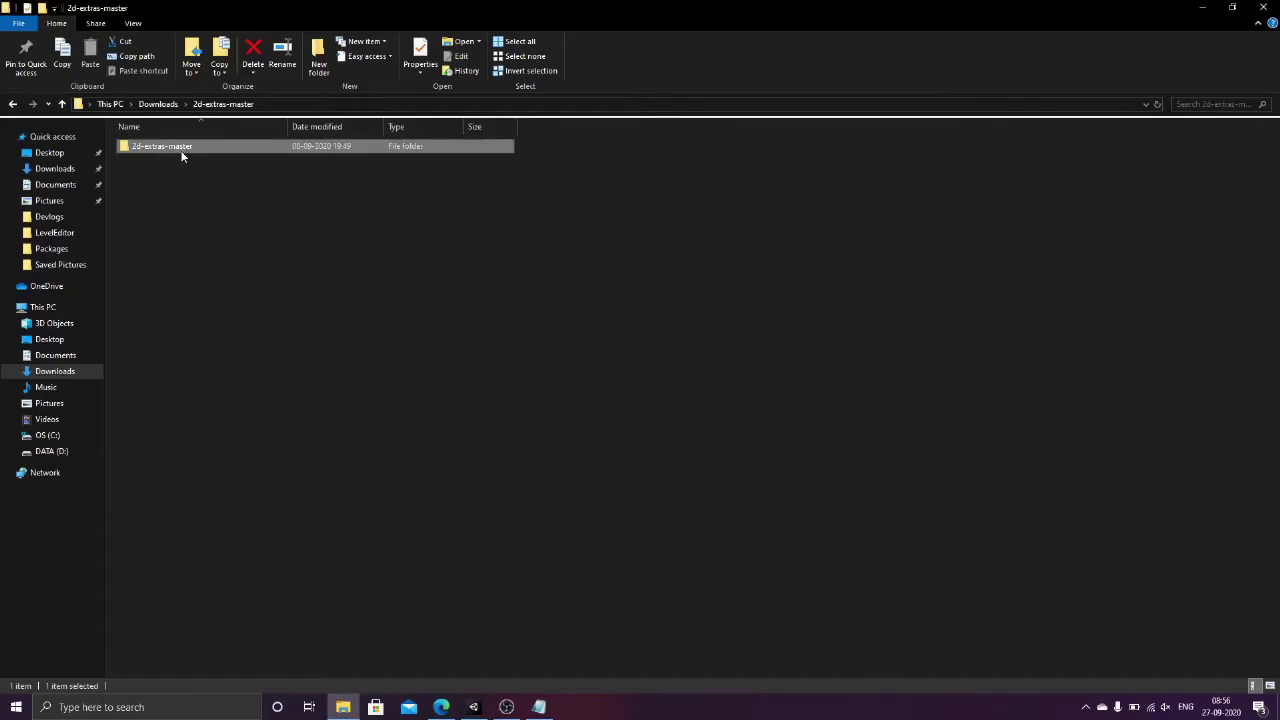
click(474, 707)
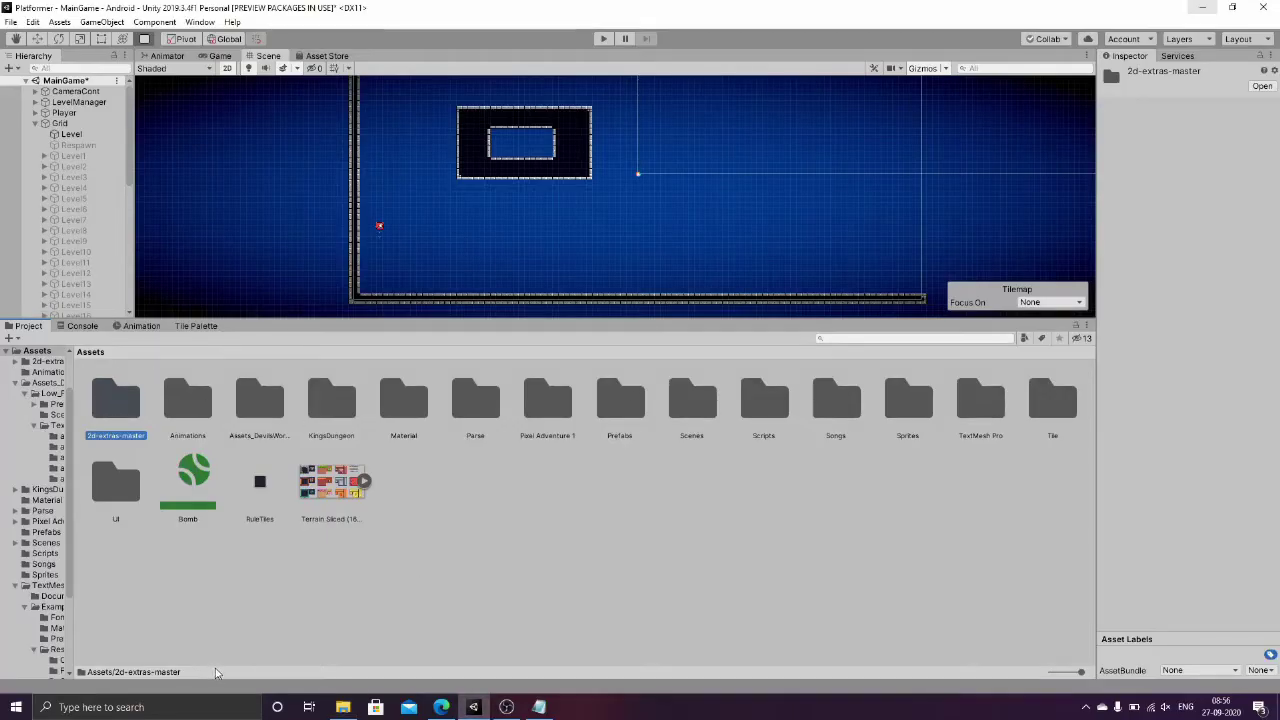
double_click(98, 422)
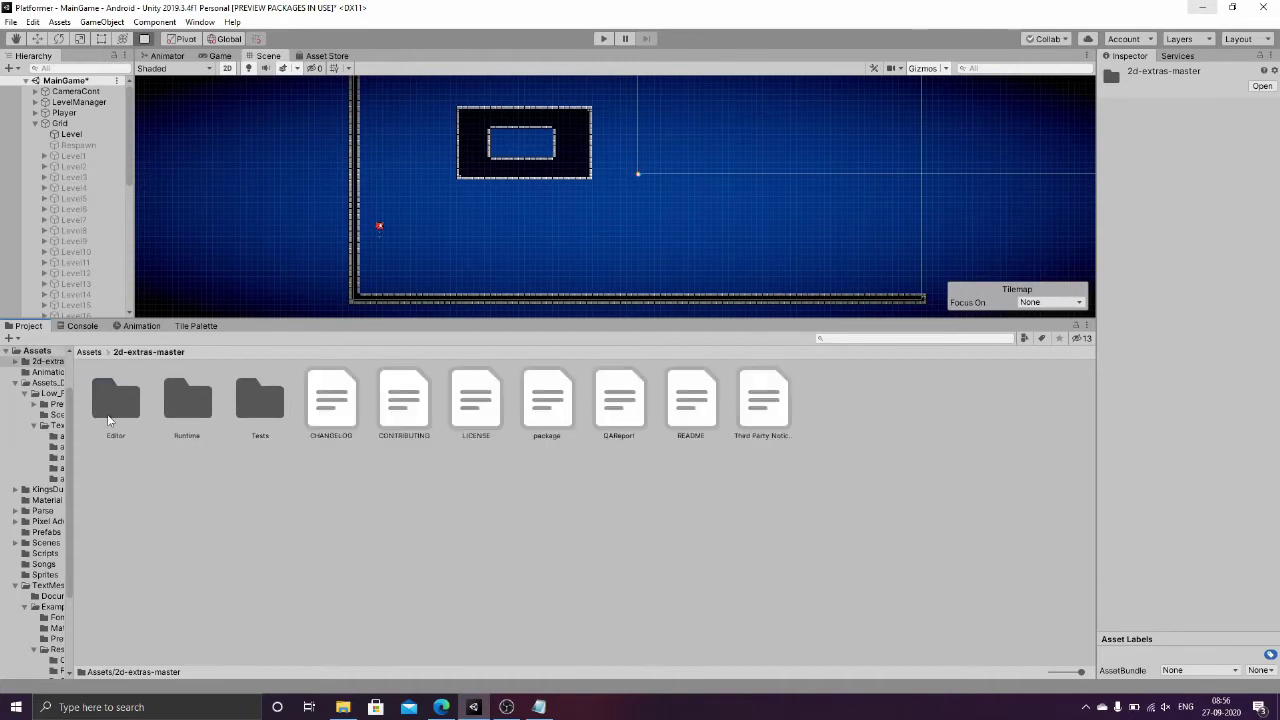
Step: Create a new Rule Tile asset in the Assets folder and name it RuleTile2
click(90, 353)
right_click(487, 502)
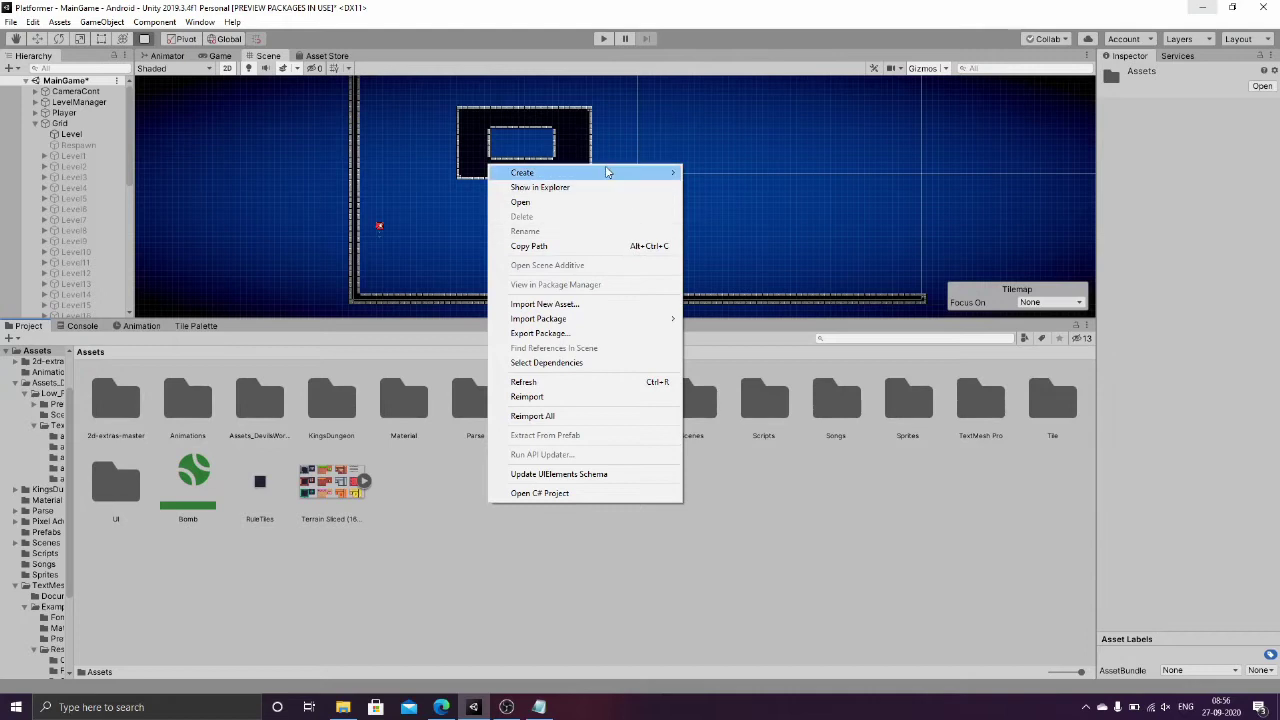
mouse_move(606, 174)
mouse_move(755, 215)
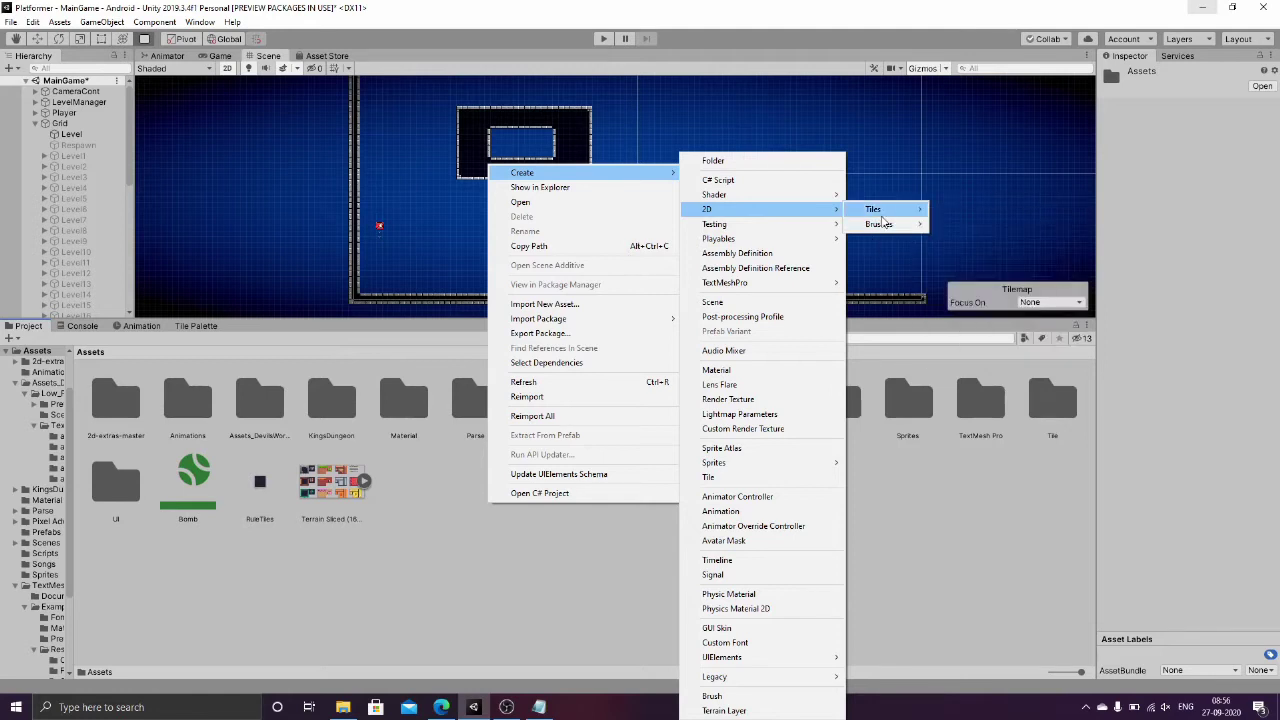
mouse_move(882, 231)
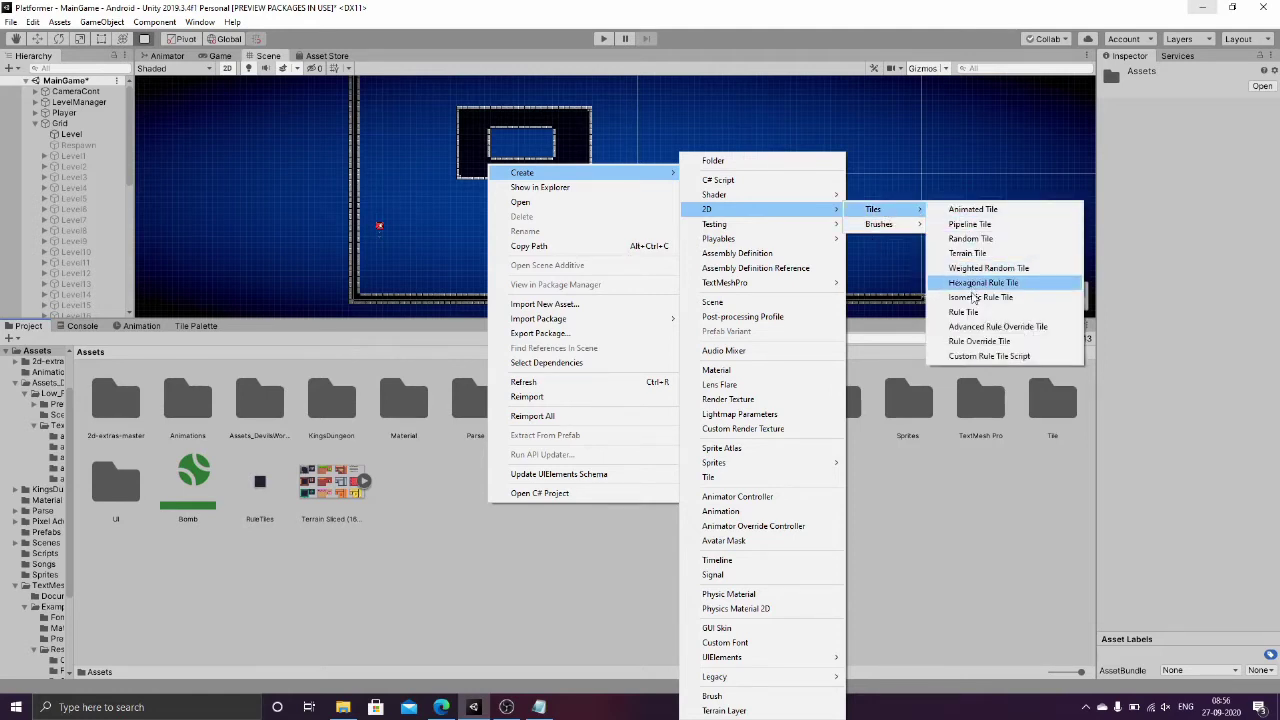
click(965, 312)
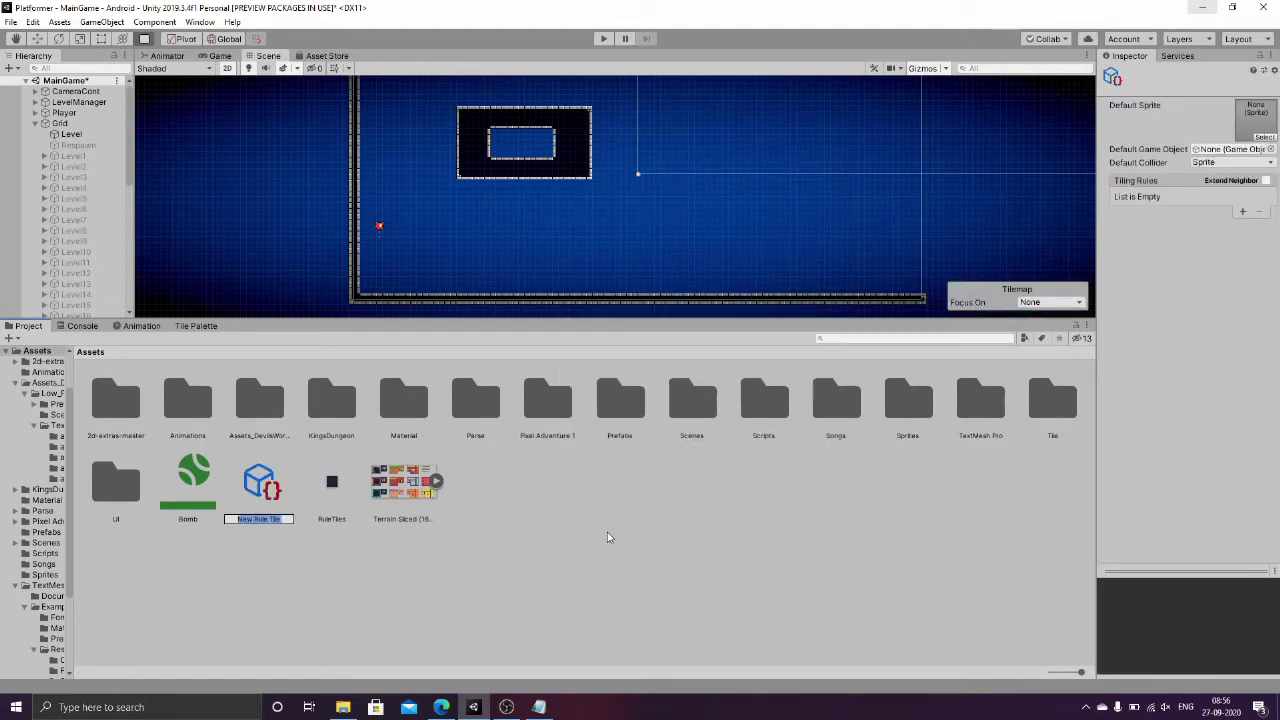
text(RuleTi)
key(Return)
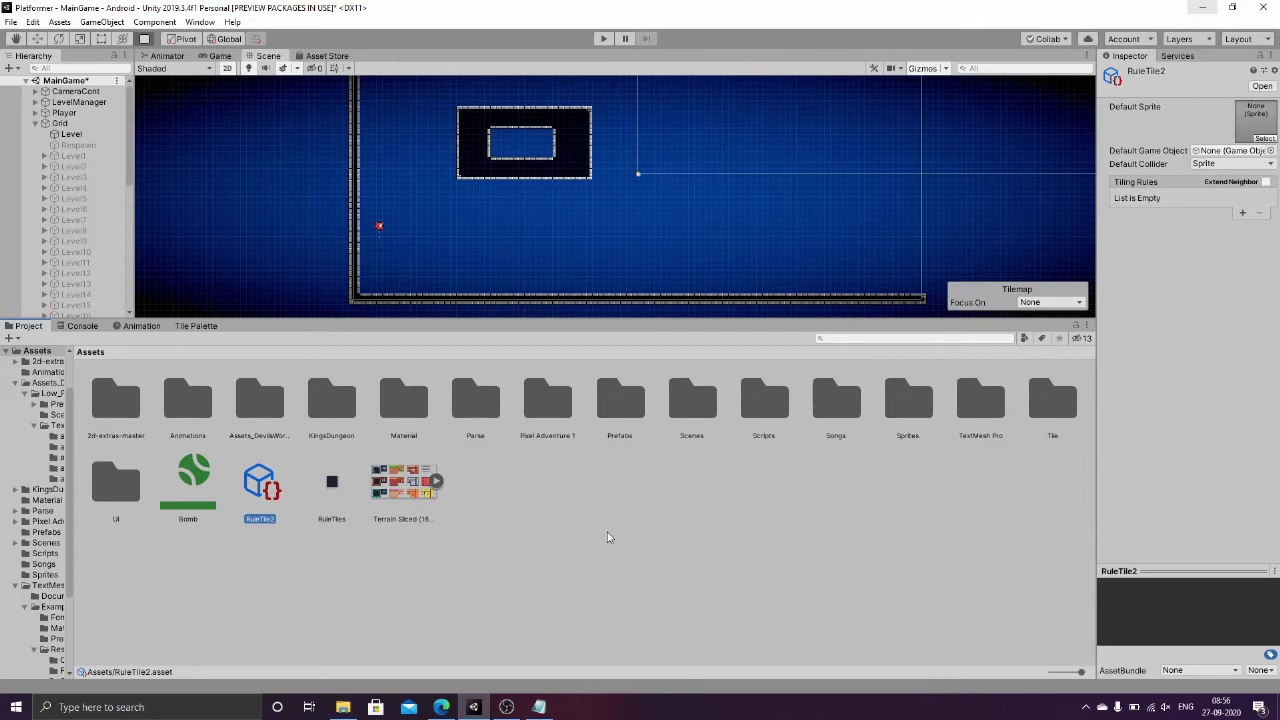
Step: Widen the Inspector and assign the plain dark sprite from the sliced Terrain sheet as RuleTile2's Default Sprite
drag(1095, 395, 845, 401)
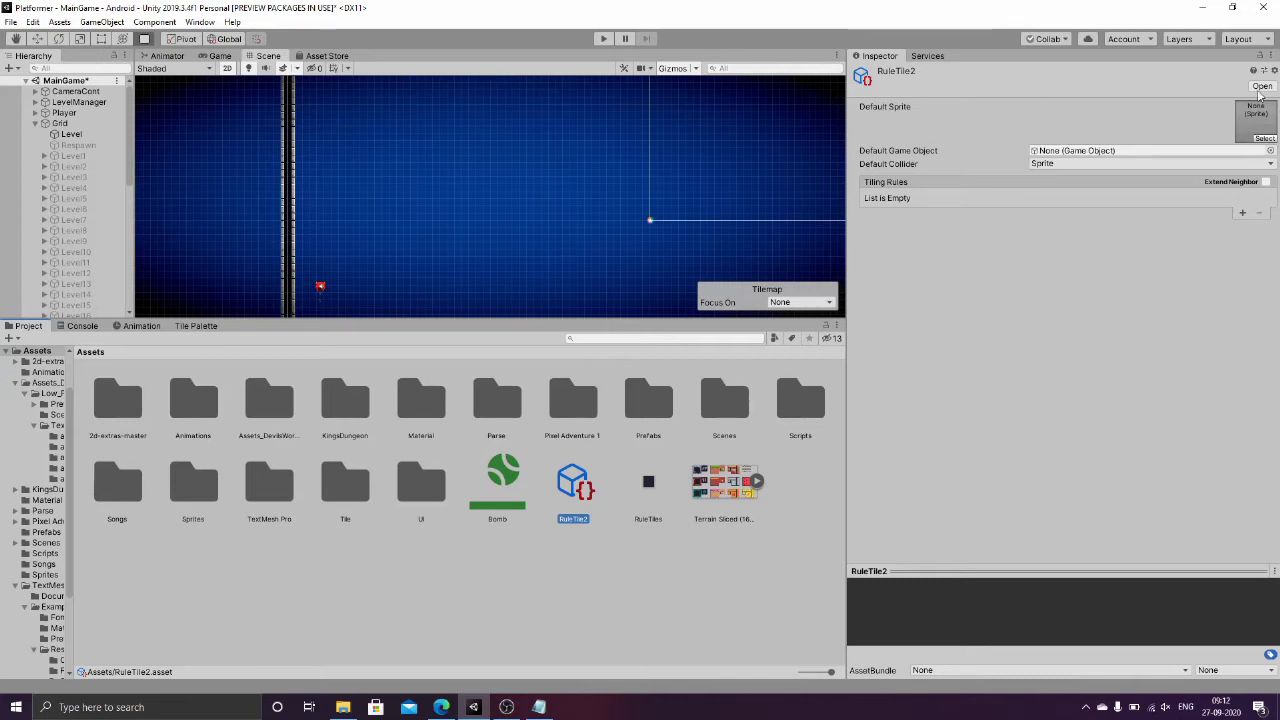
click(757, 485)
scroll(563, 562, down, 3)
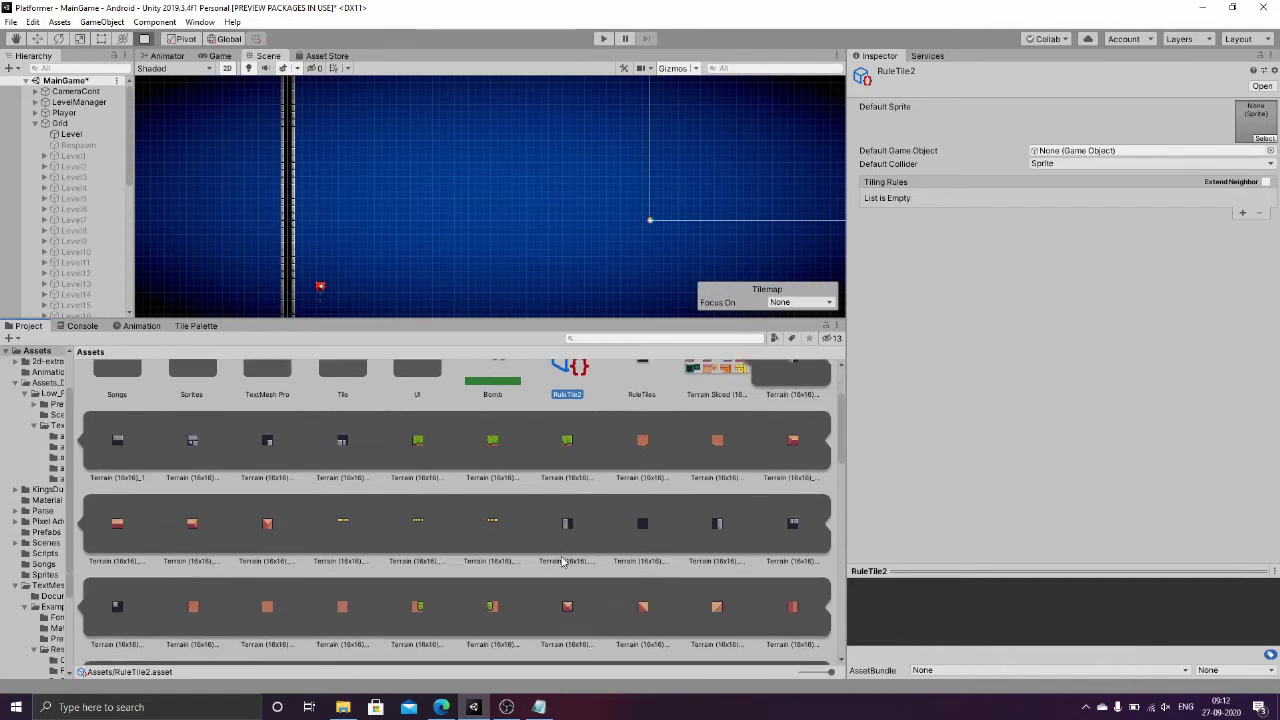
scroll(563, 562, down, 4)
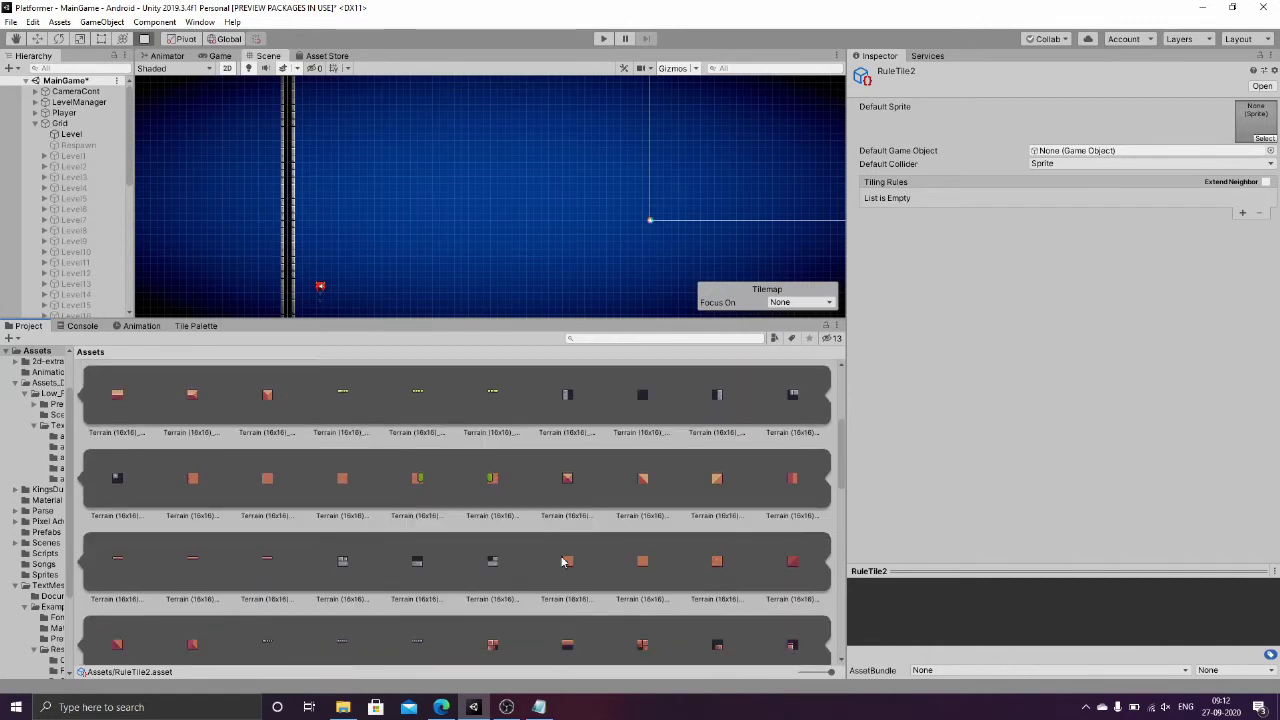
scroll(563, 562, down, 5)
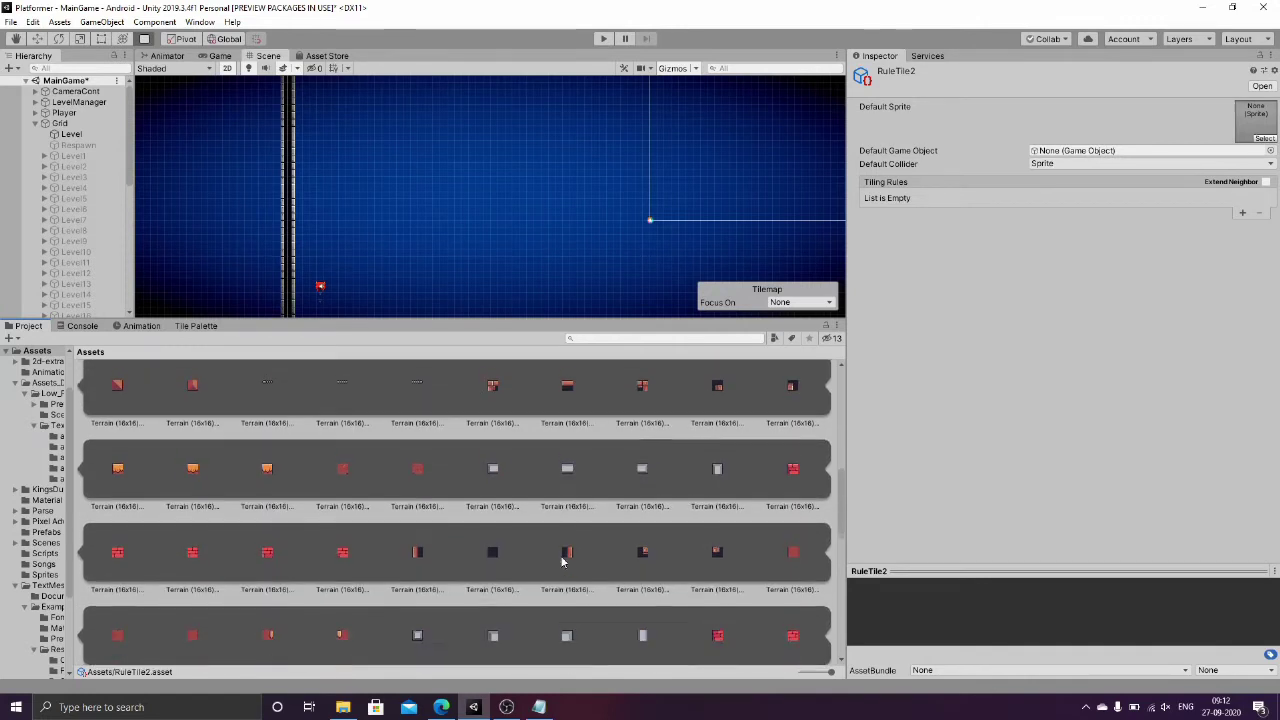
drag(492, 545, 1256, 118)
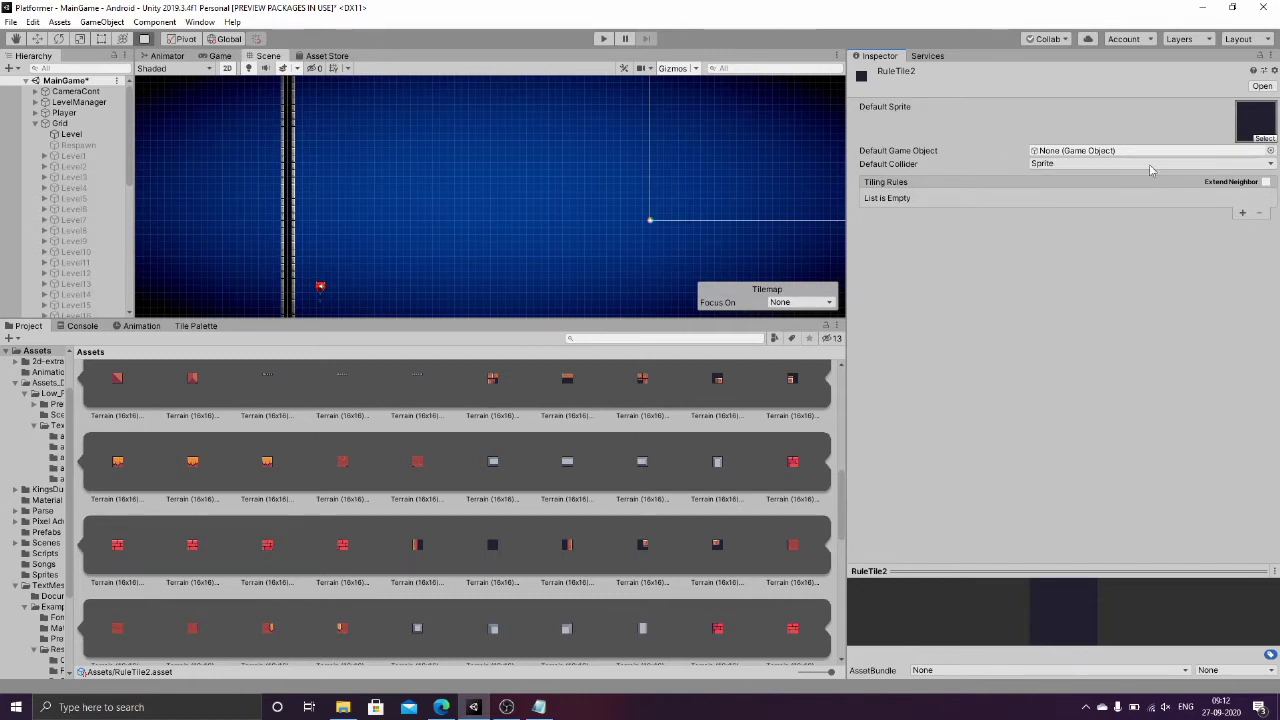
click(1106, 165)
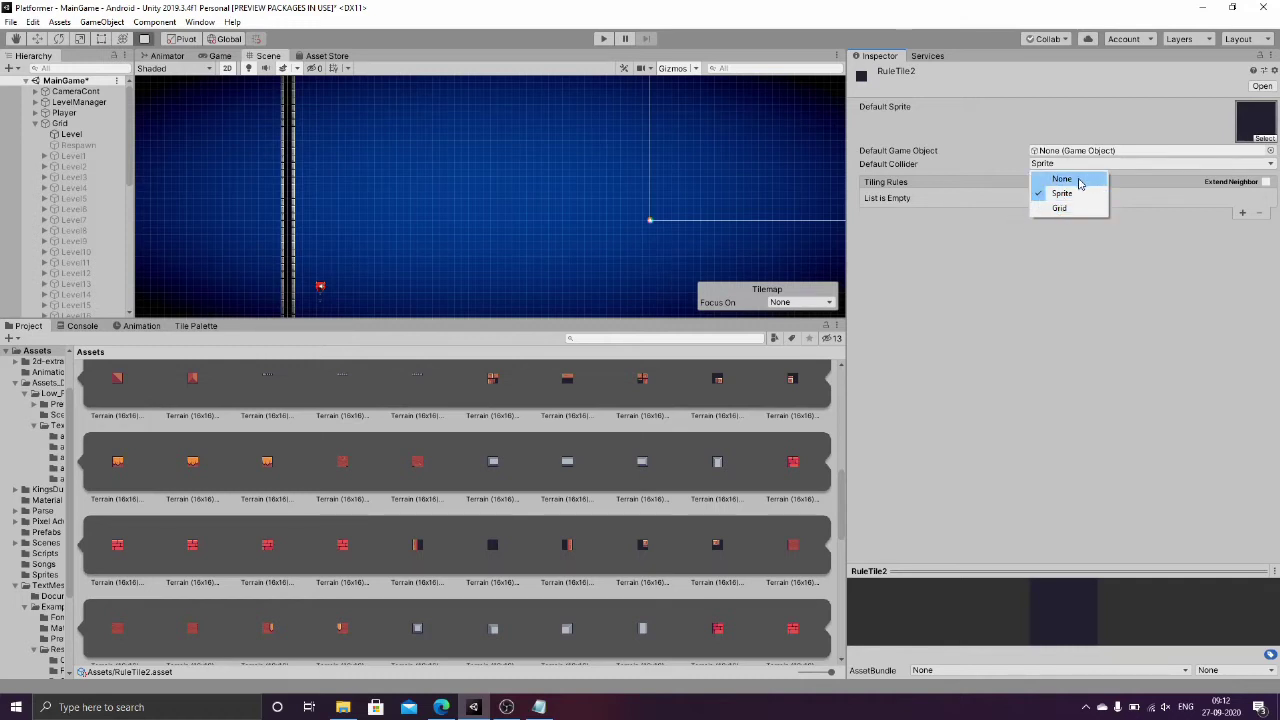
click(1064, 181)
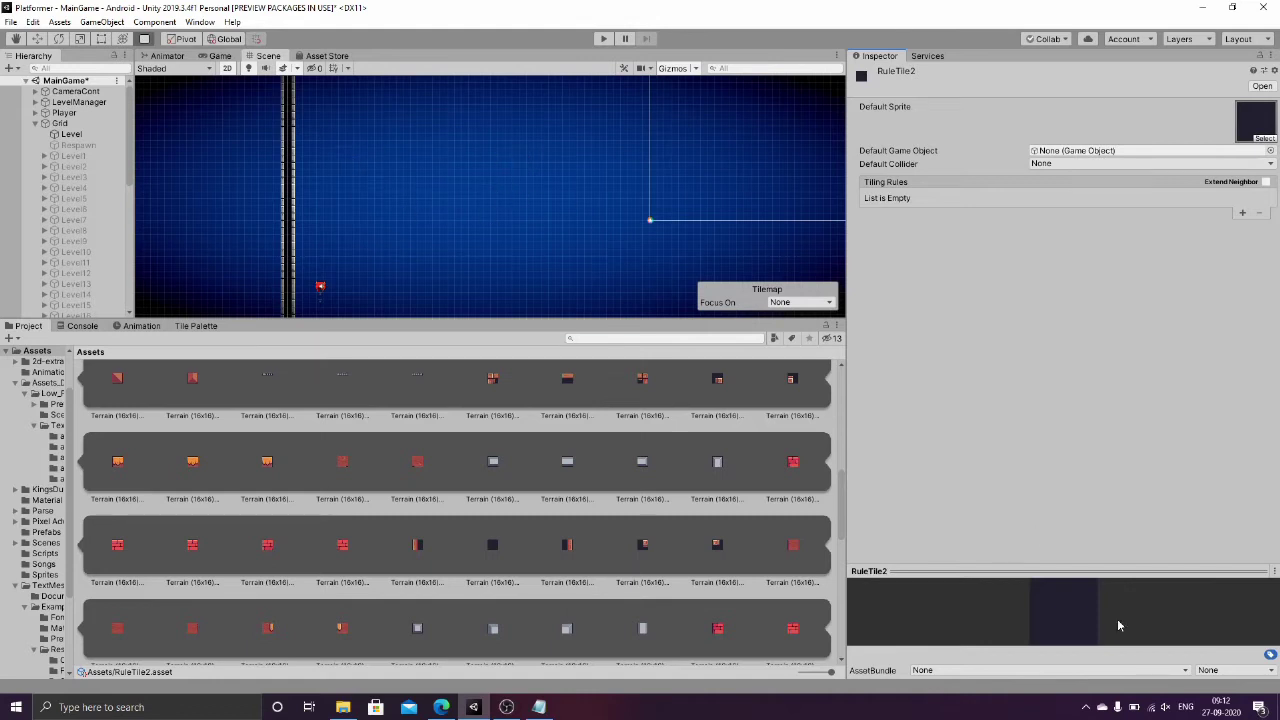
key(ctrl+z)
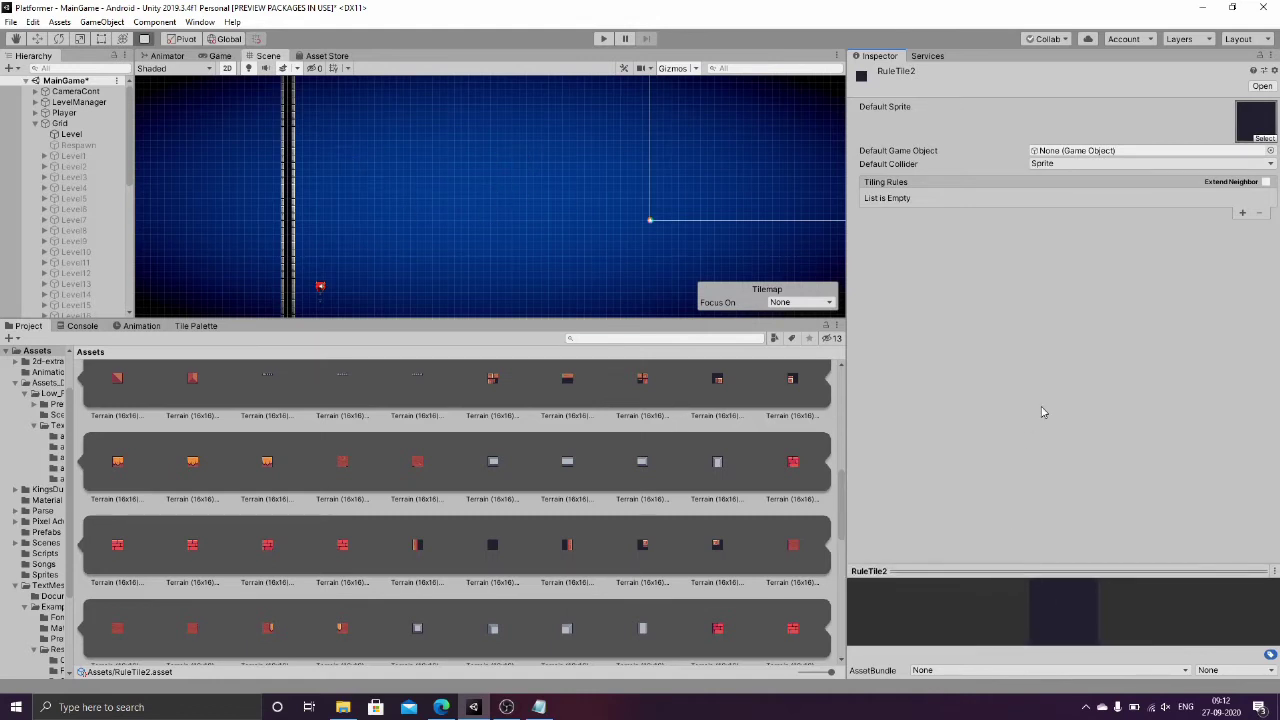
Step: Set RuleTile2's Default Collider to None
click(1110, 165)
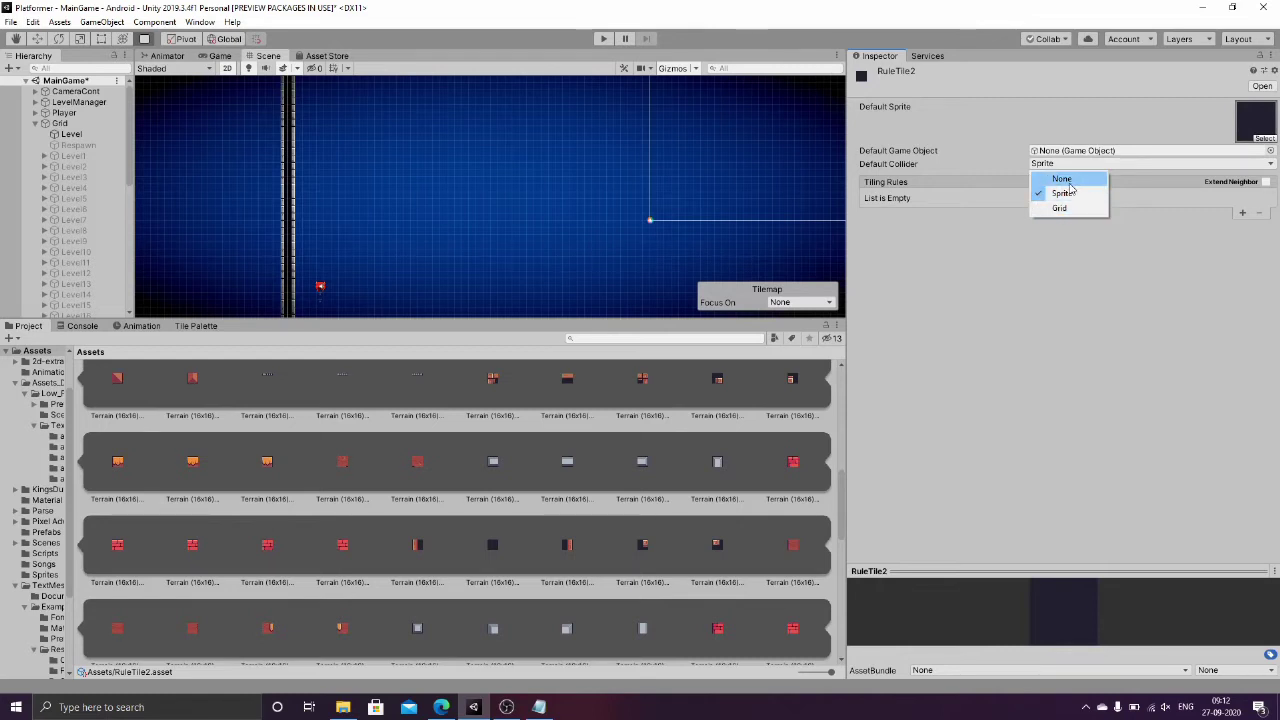
click(1066, 179)
click(1008, 286)
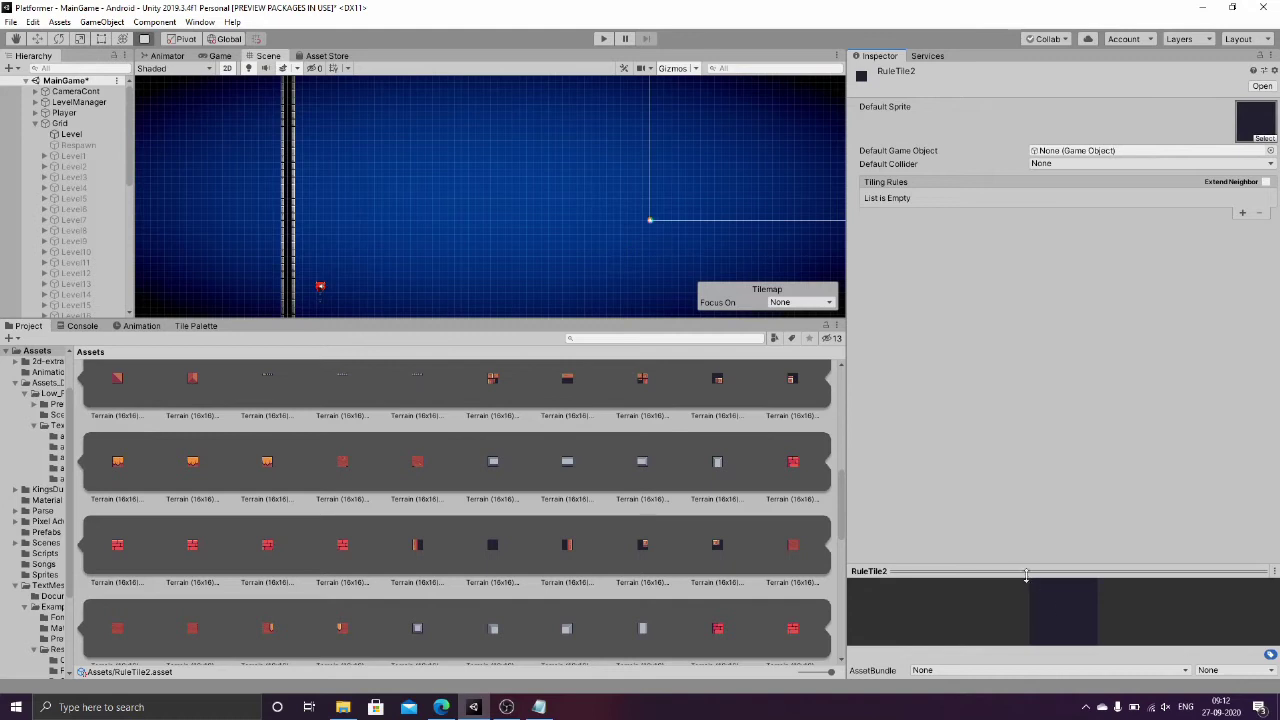
Step: Enlarge the RuleTile2 preview and examine the brown framed tile set in the Tile Palette
drag(1027, 569, 1016, 465)
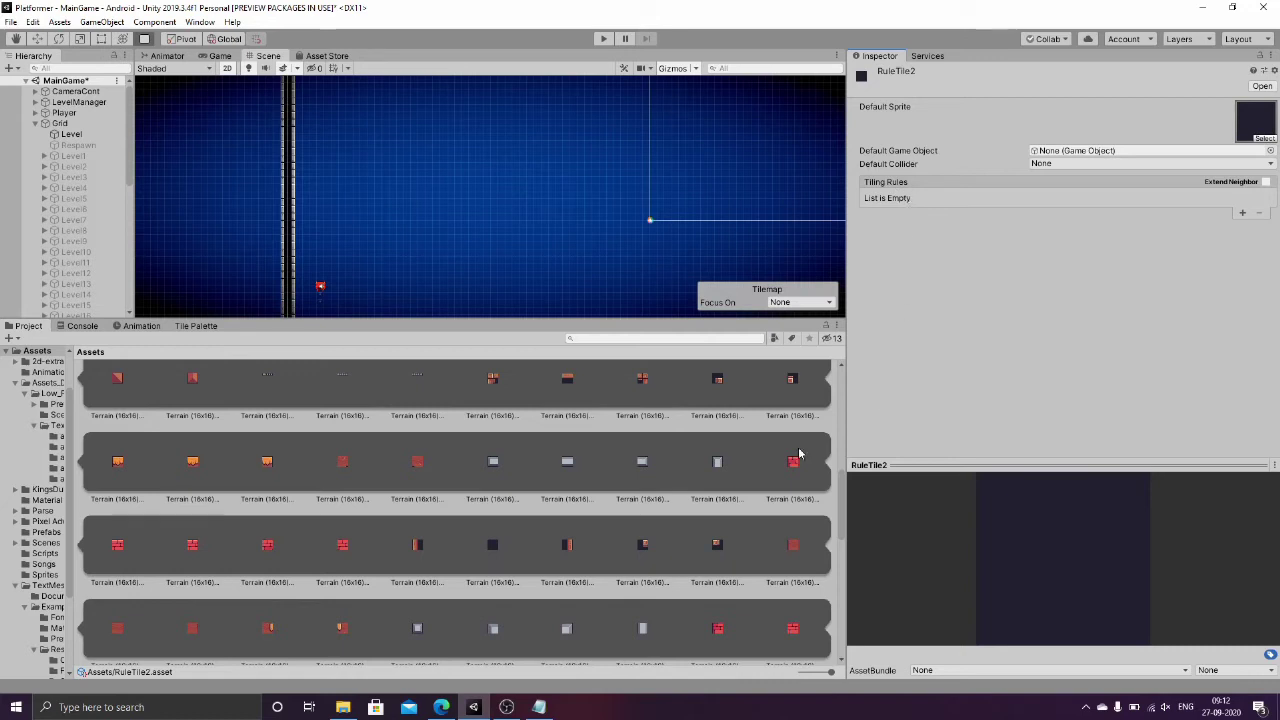
scroll(608, 545, down, 2)
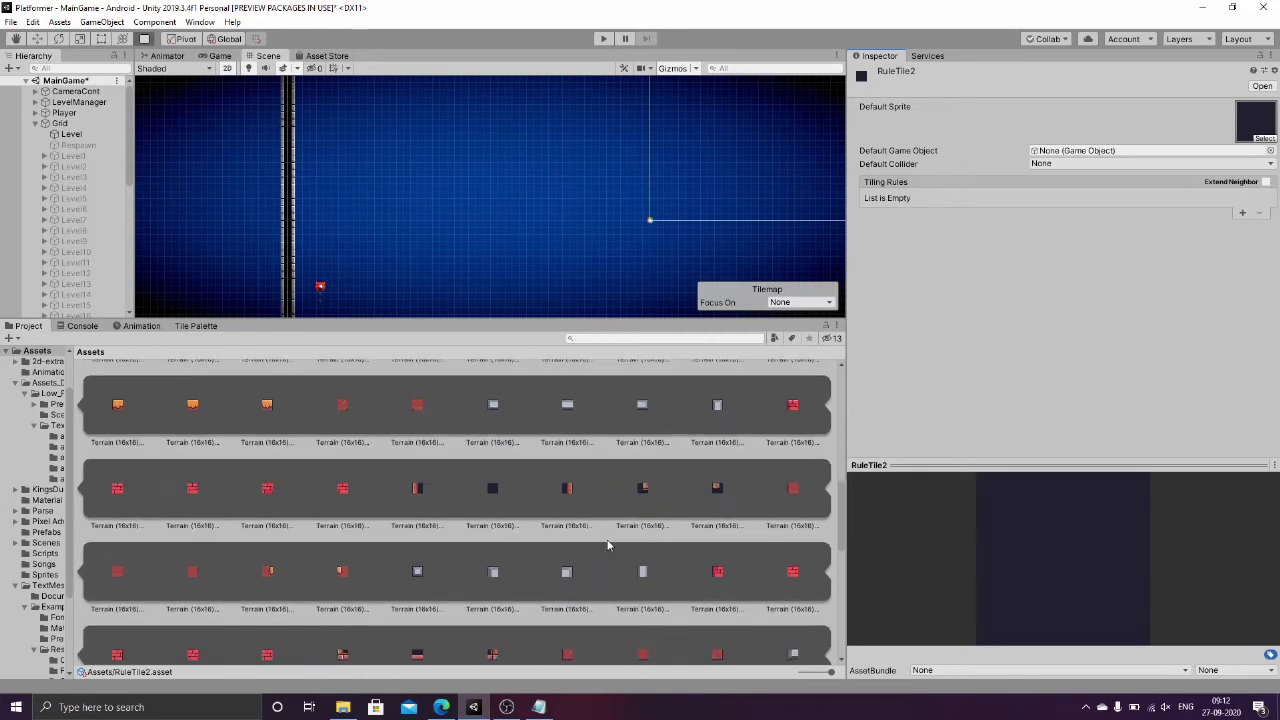
click(196, 326)
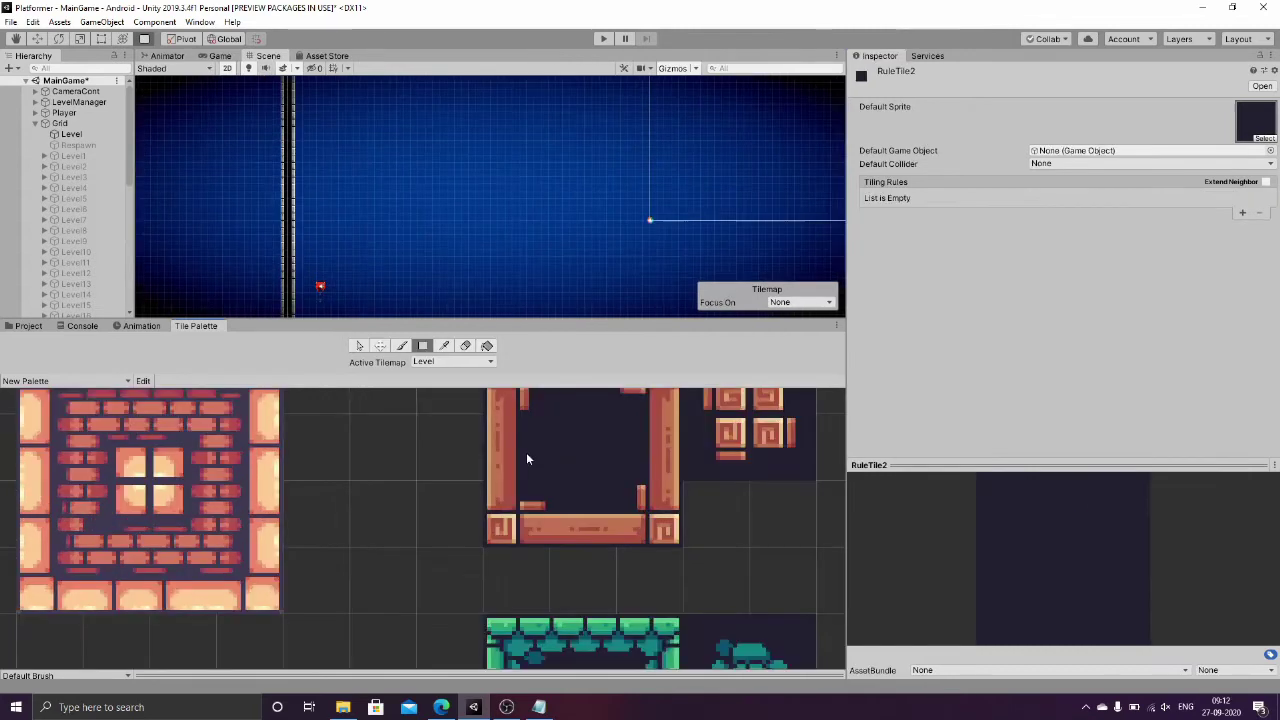
middle_drag(526, 452, 539, 588)
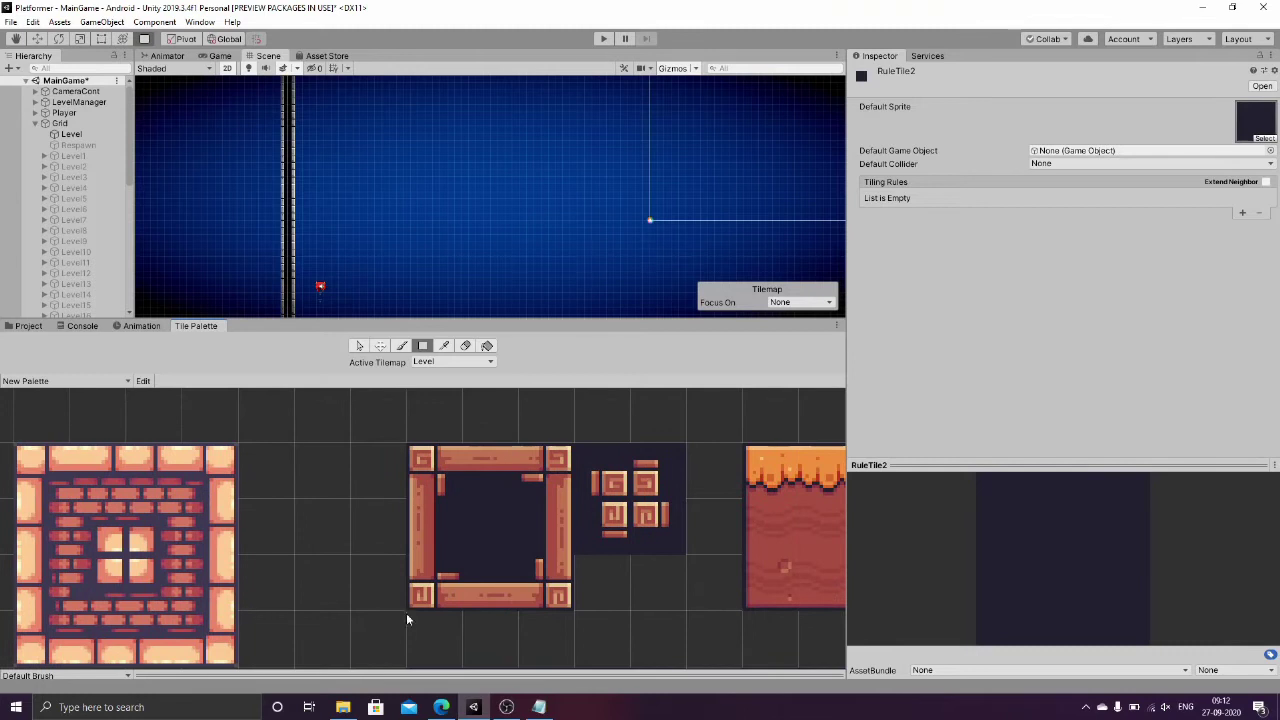
Step: Add a tiling rule to RuleTile2 with the frame's left-edge sprite and set its Collider to Sprite
click(36, 326)
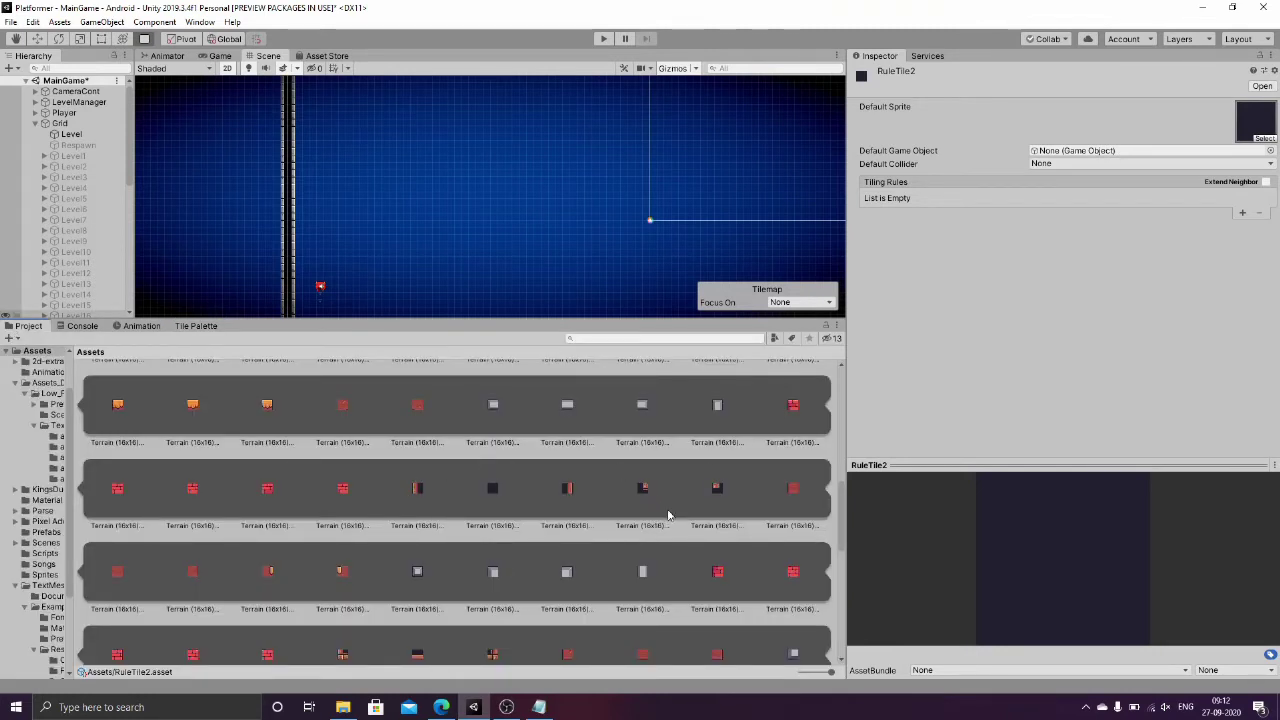
click(417, 494)
drag(424, 486, 1084, 179)
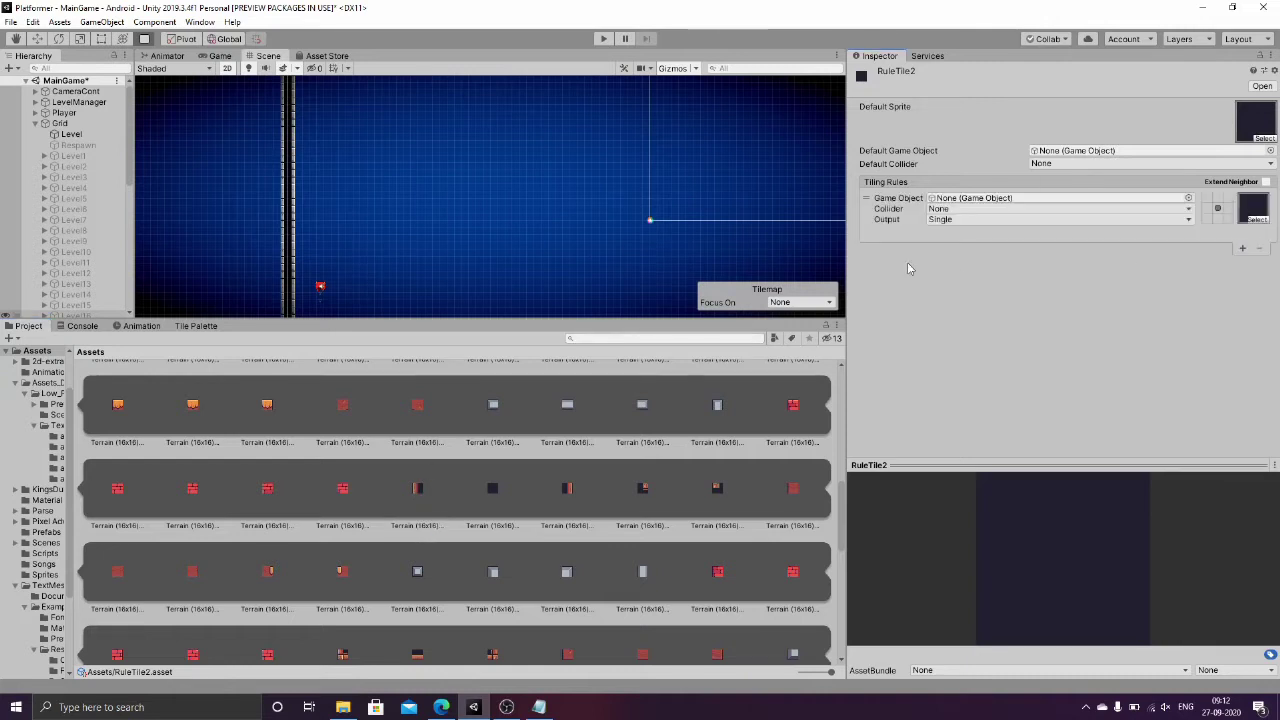
click(422, 497)
drag(1276, 137, 1262, 210)
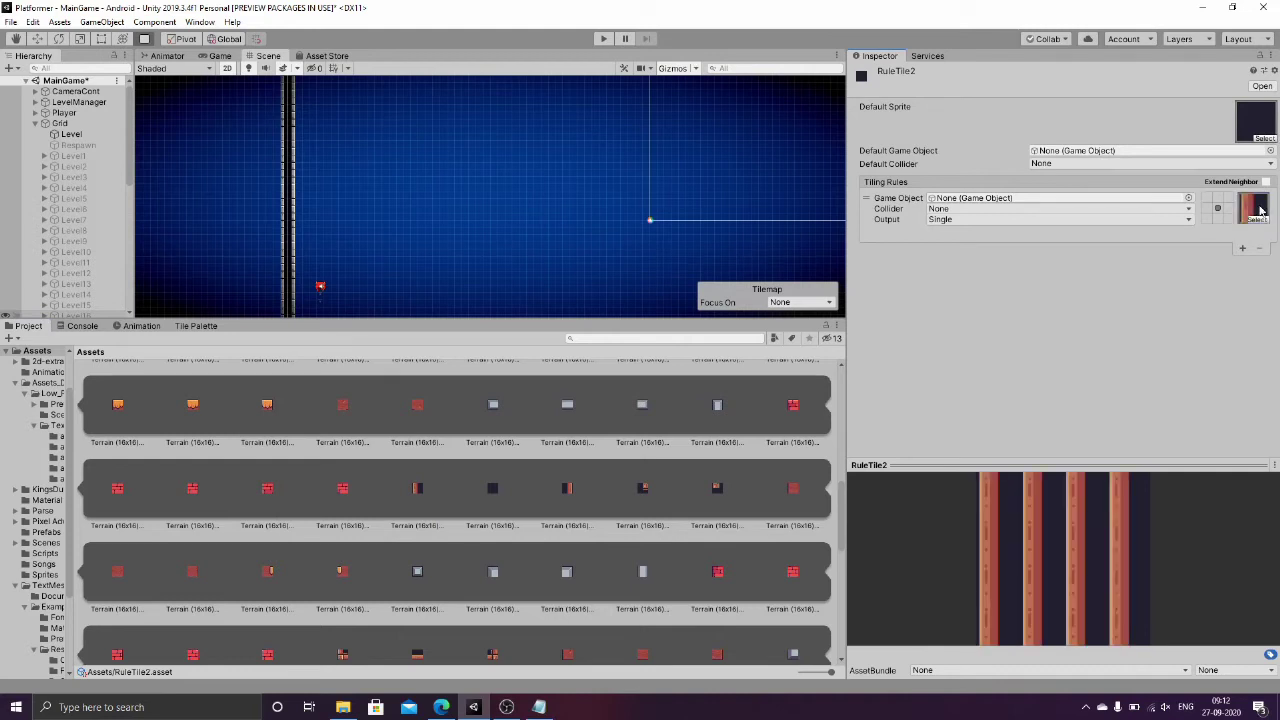
click(1151, 208)
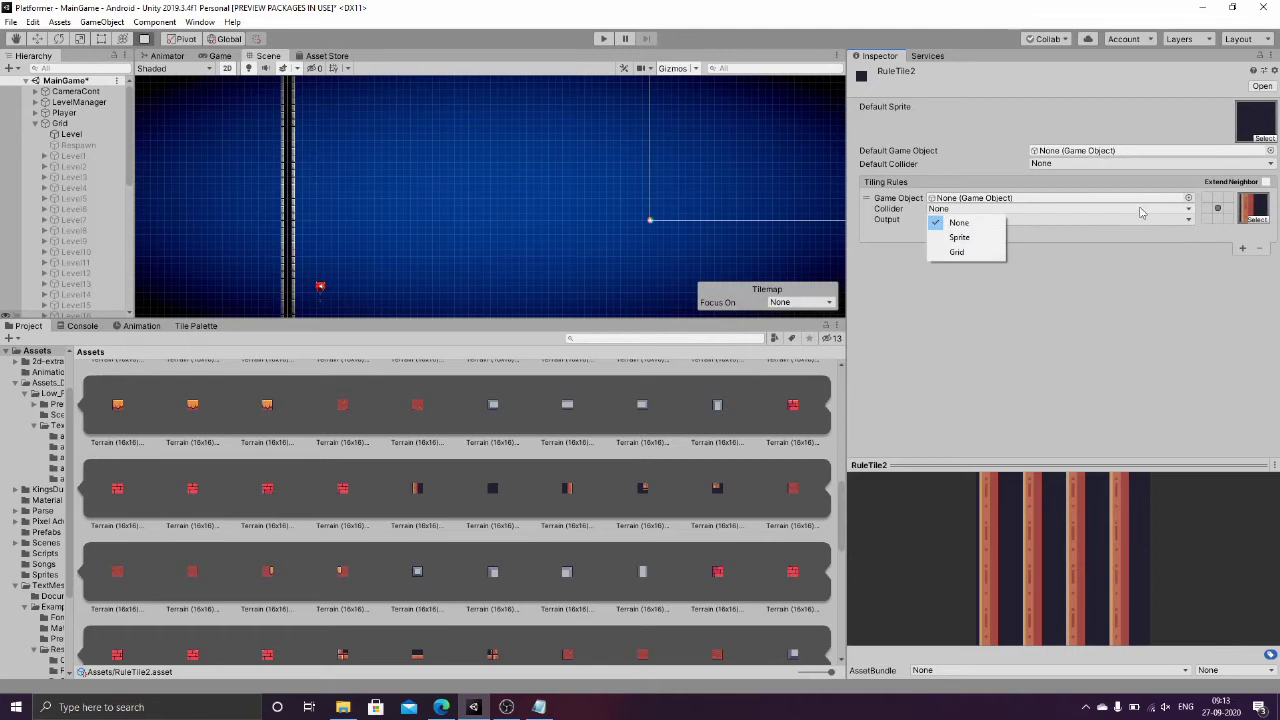
click(963, 239)
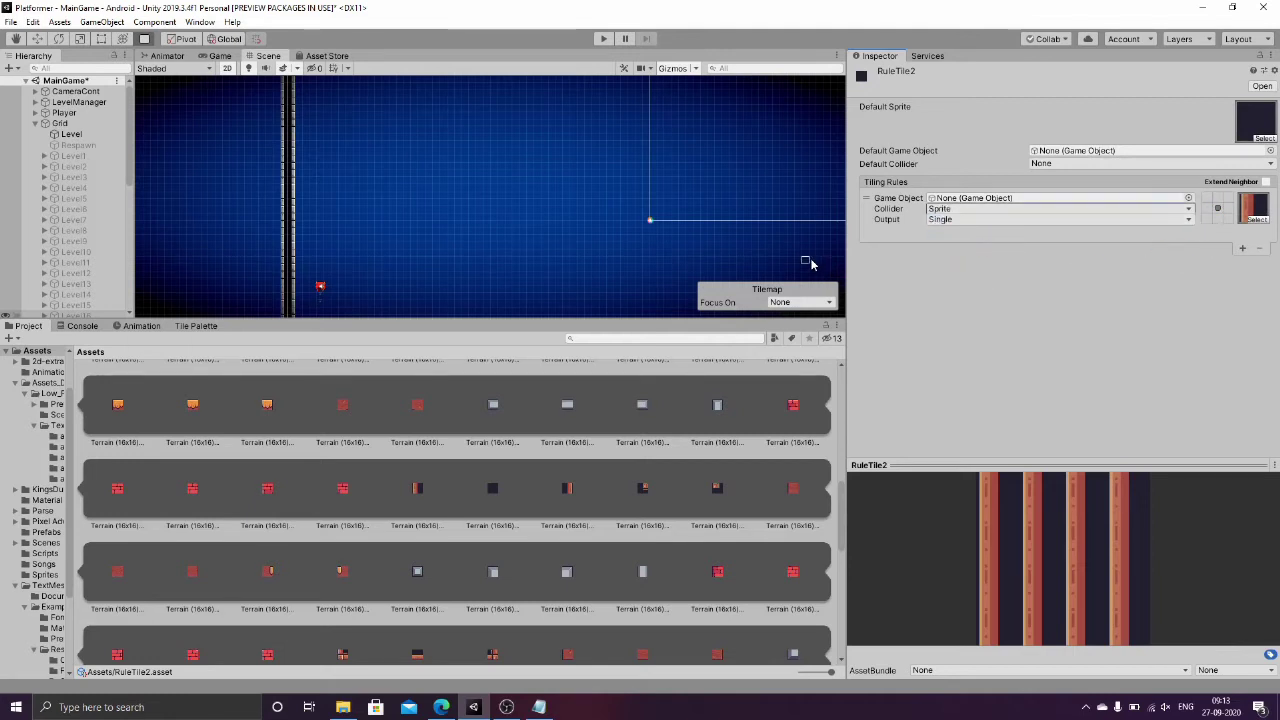
Step: Widen the Inspector, reassign the left-edge sprite to the first tiling rule and set that rule's Collider back to Sprite
drag(845, 245, 771, 245)
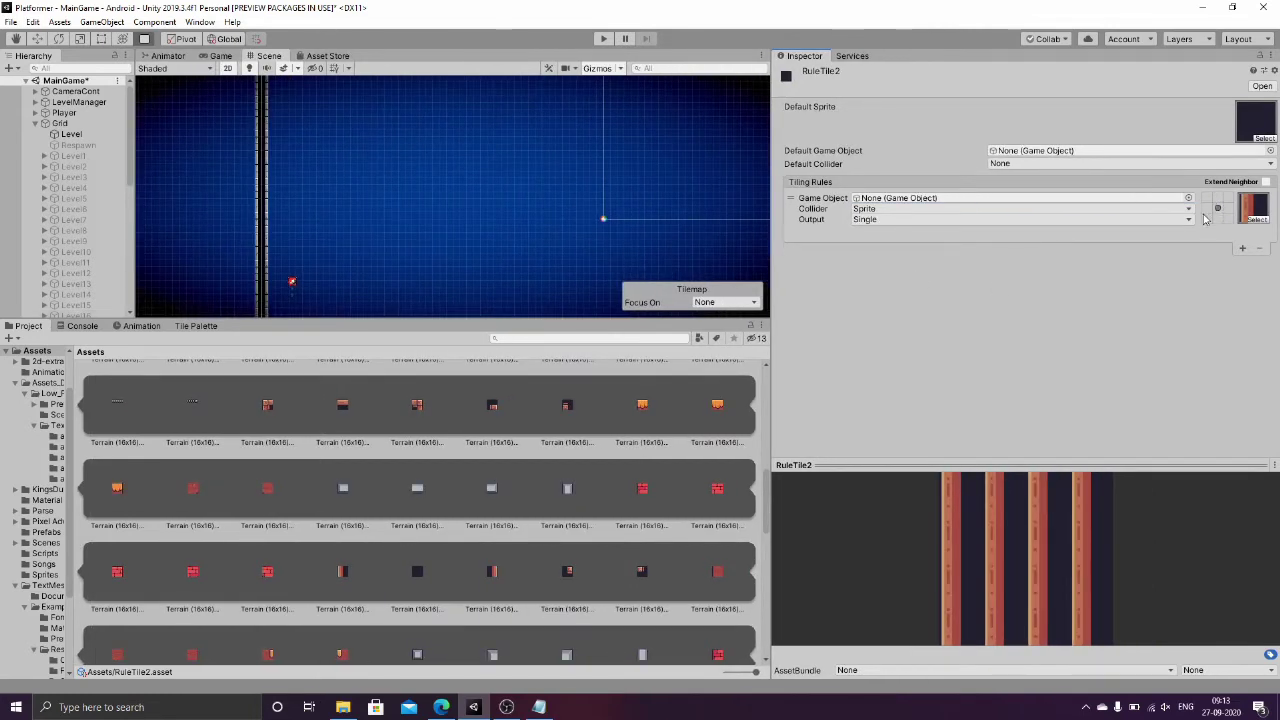
click(195, 326)
click(28, 326)
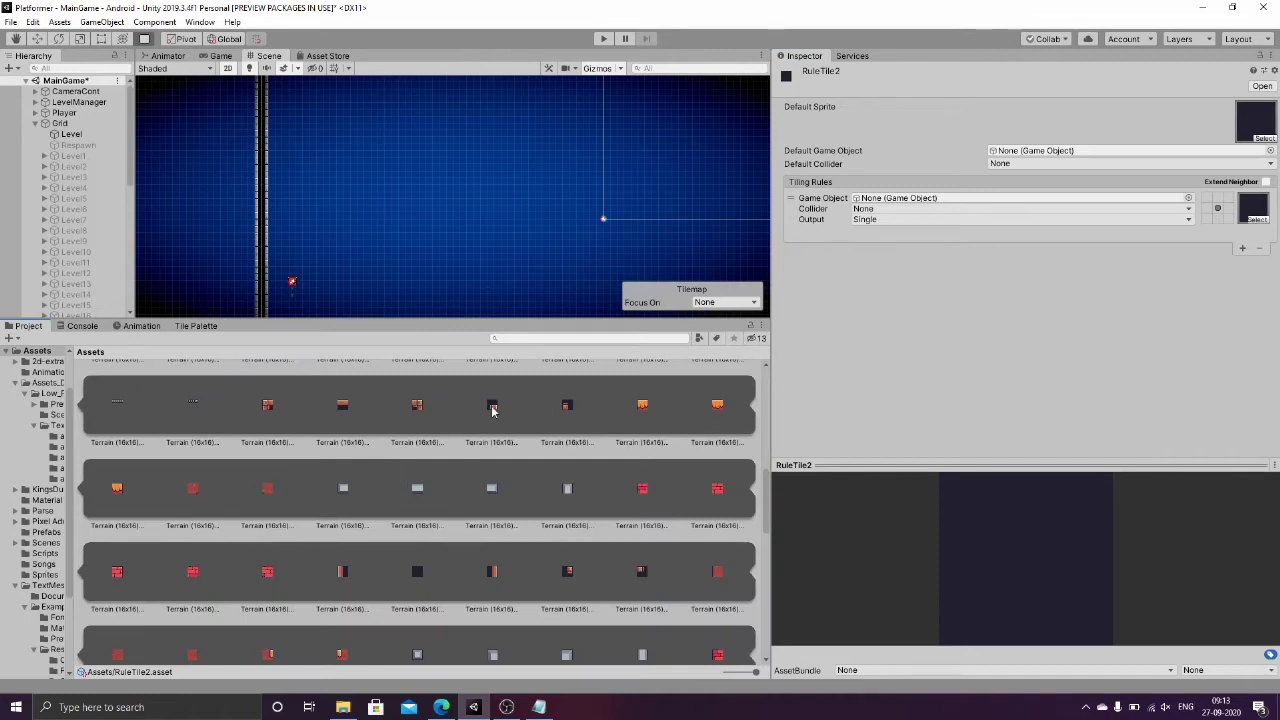
drag(350, 573, 1250, 212)
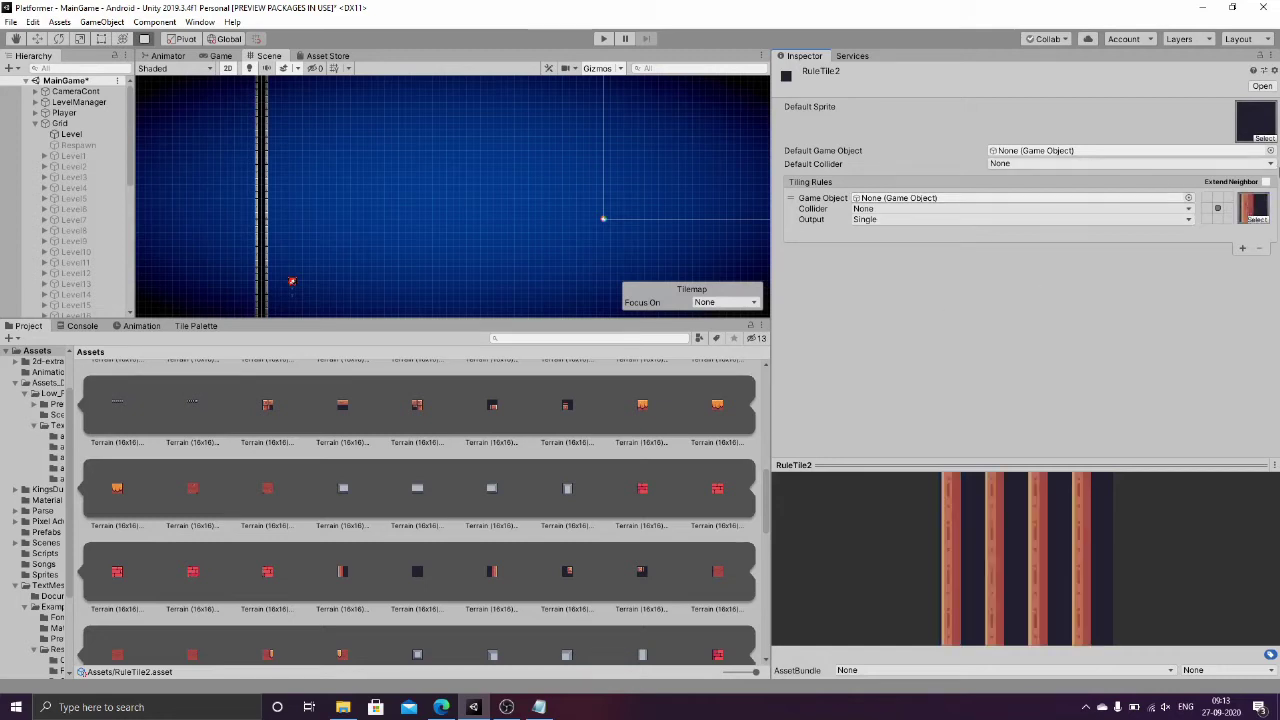
click(950, 209)
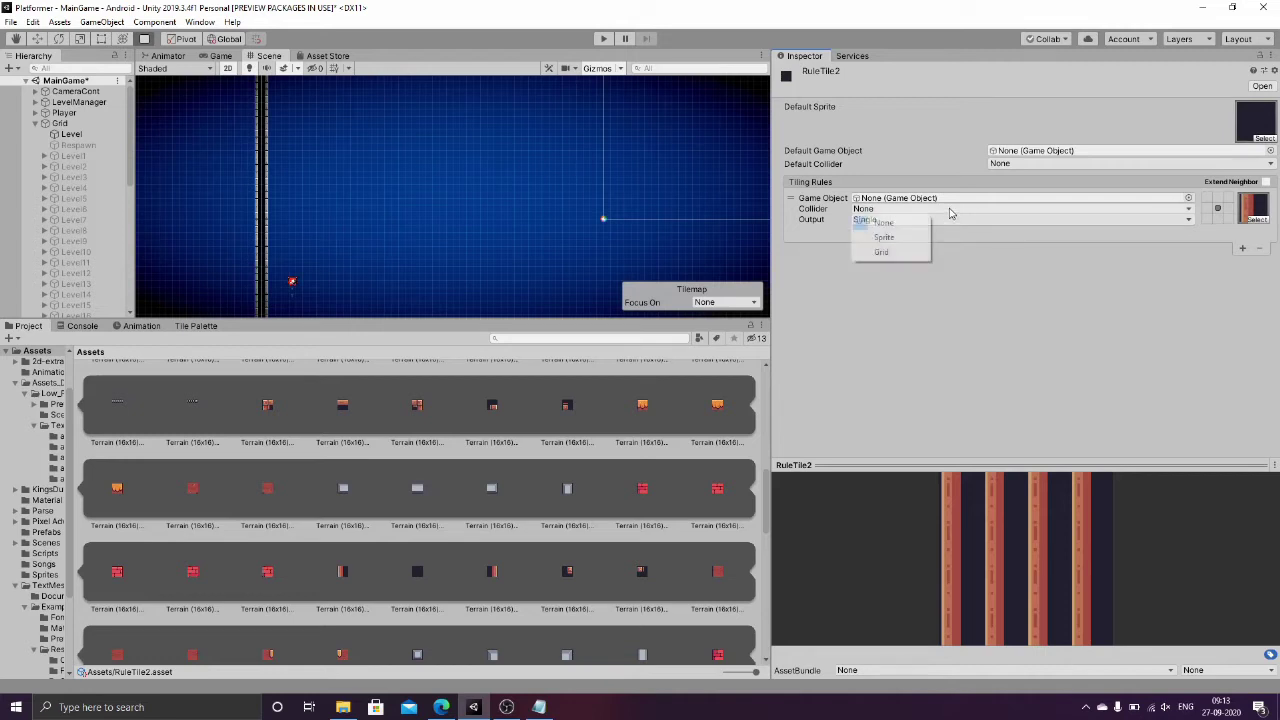
click(885, 237)
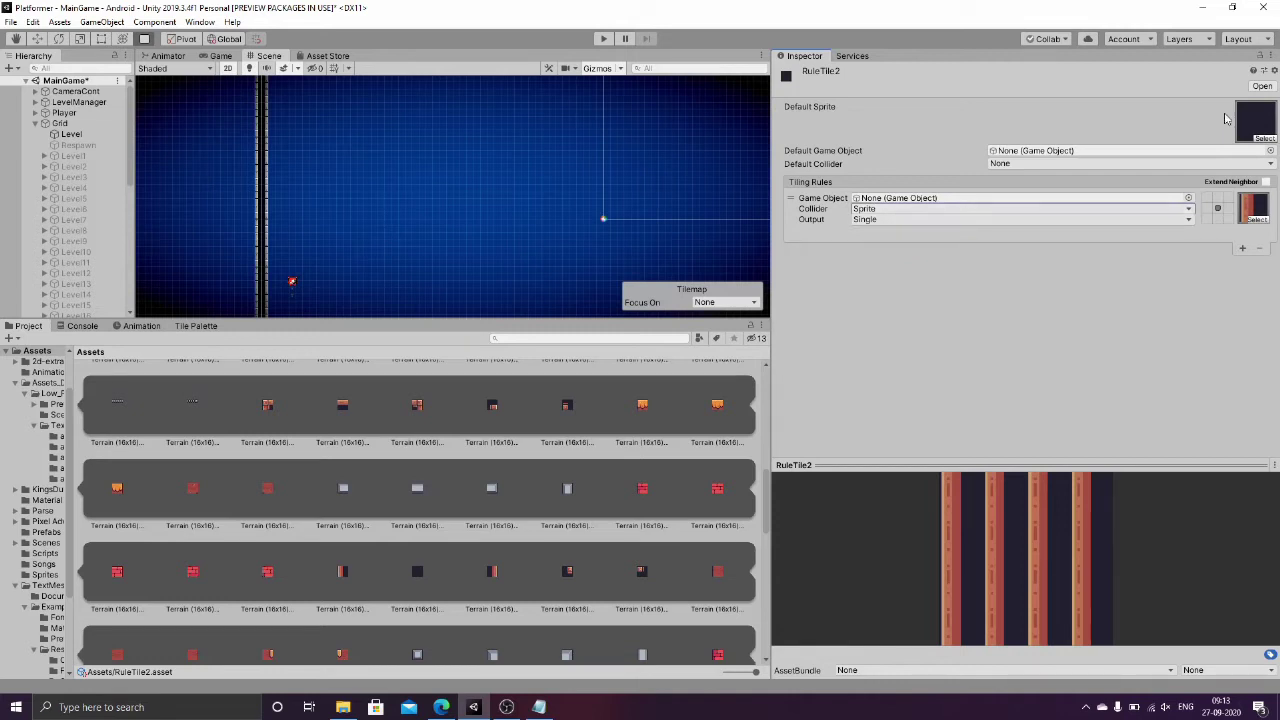
Step: Try the This and Not This markers on the first rule's upper-left and left neighbour cells and clear them
click(1207, 199)
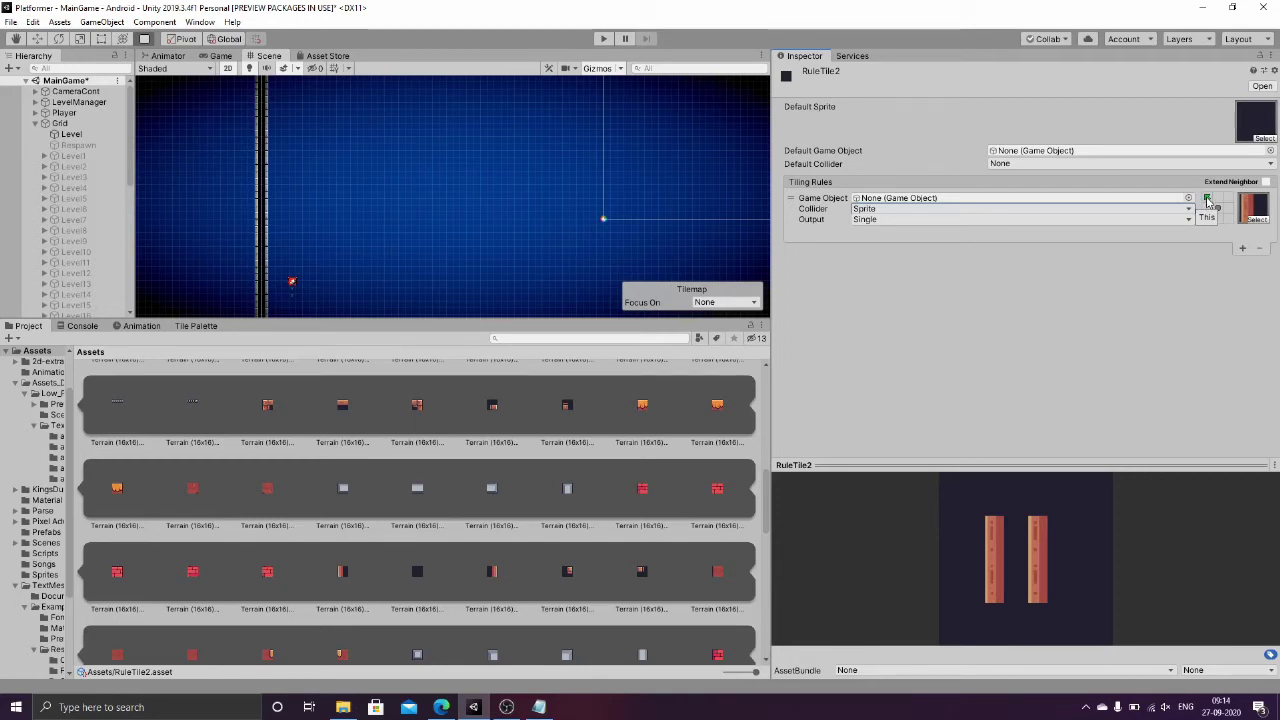
click(1207, 200)
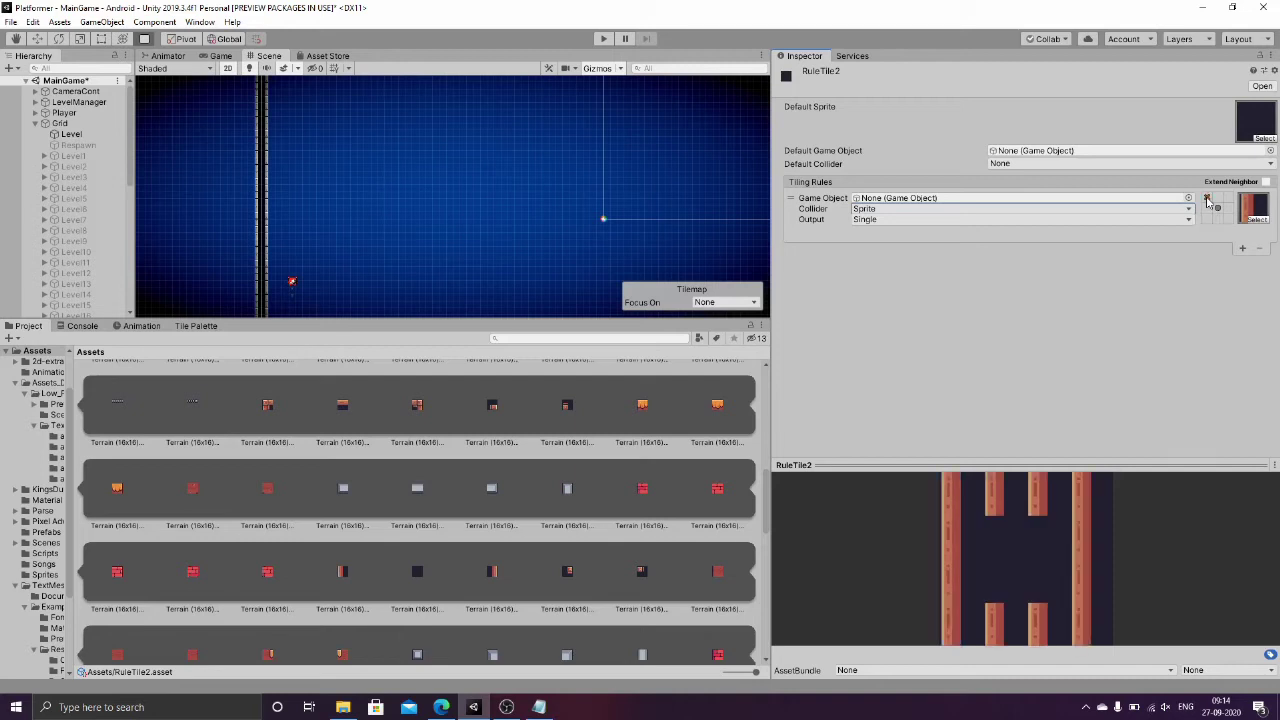
click(1207, 200)
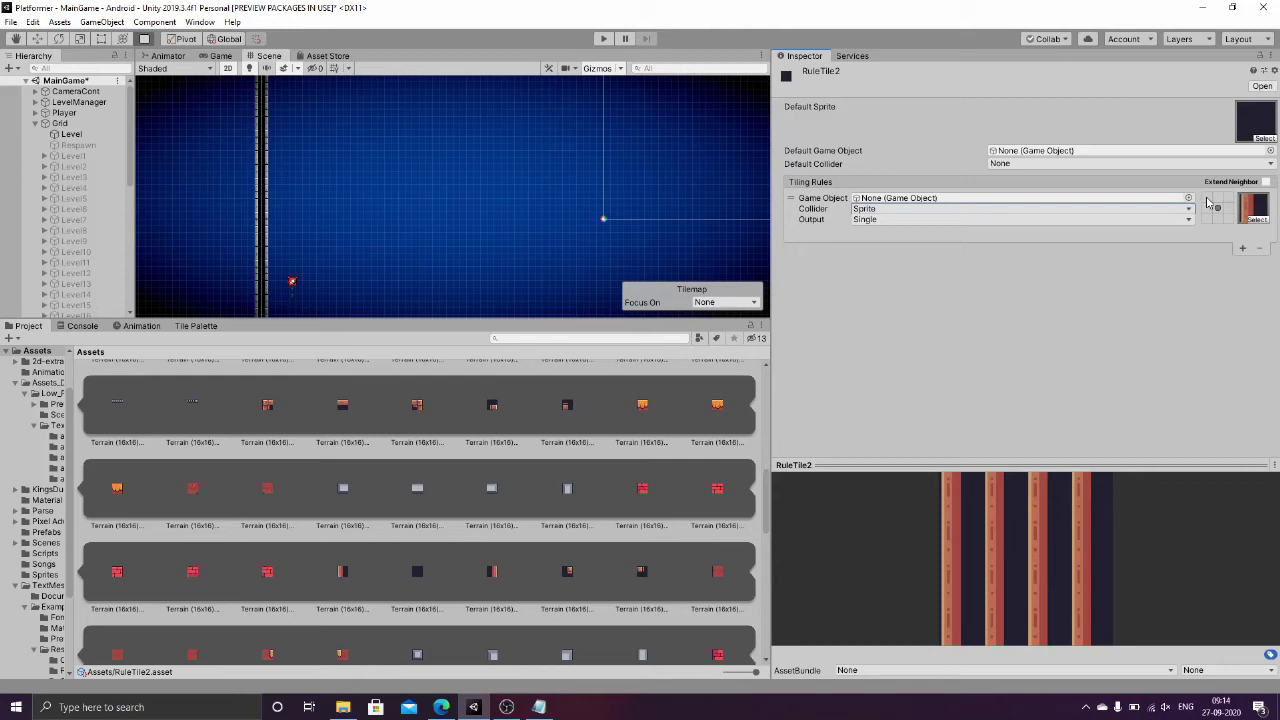
click(1207, 210)
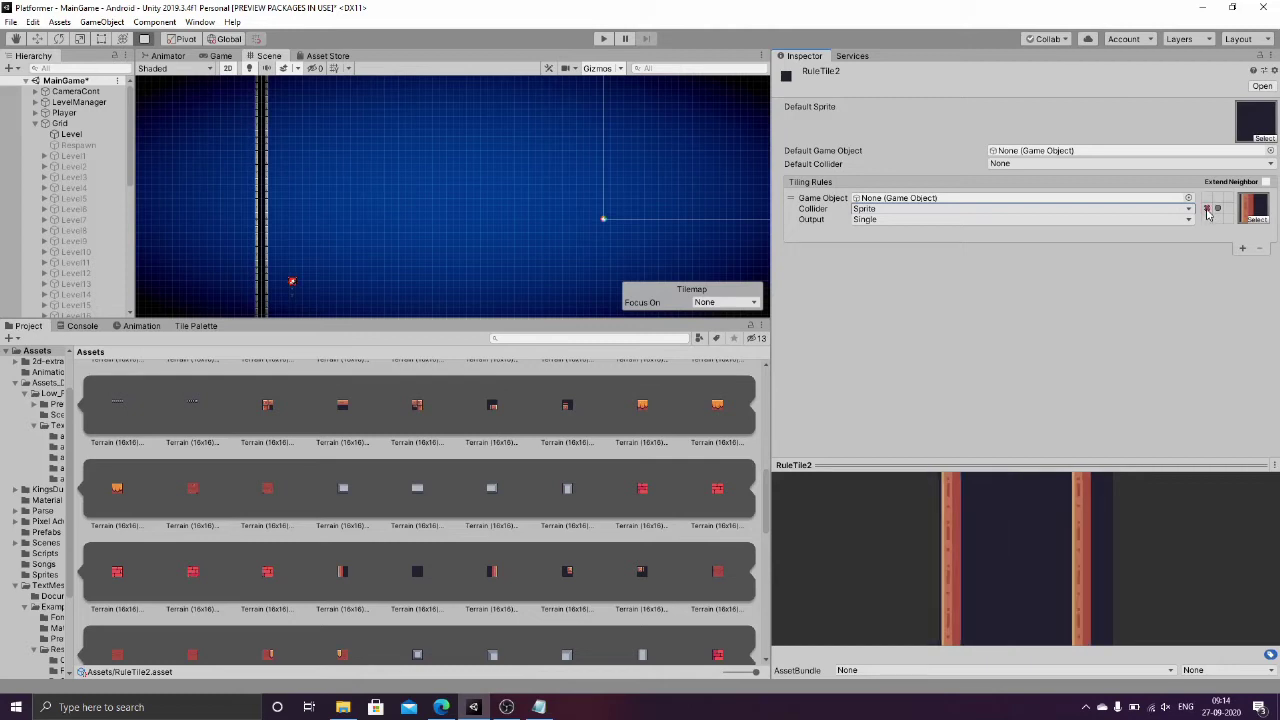
click(1207, 210)
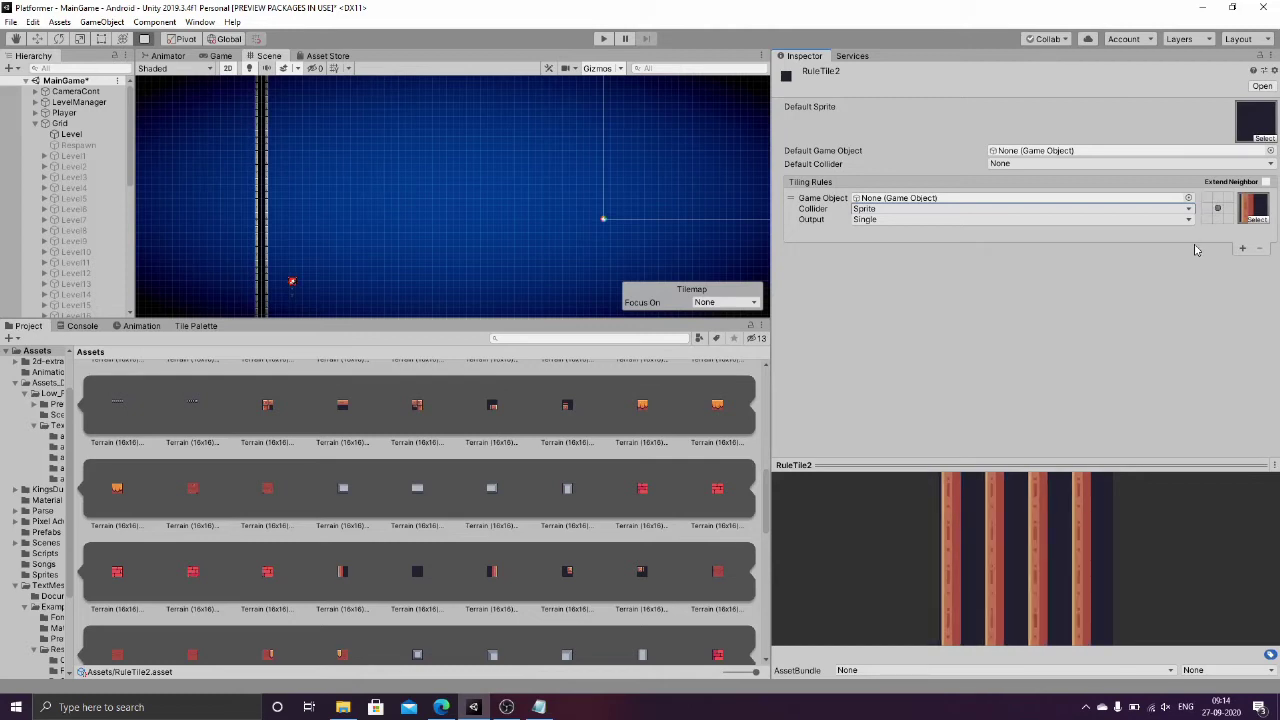
Step: Compare with the frame in the Tile Palette and mark the left-edge rule's cells above, below and in the right column as This
click(201, 326)
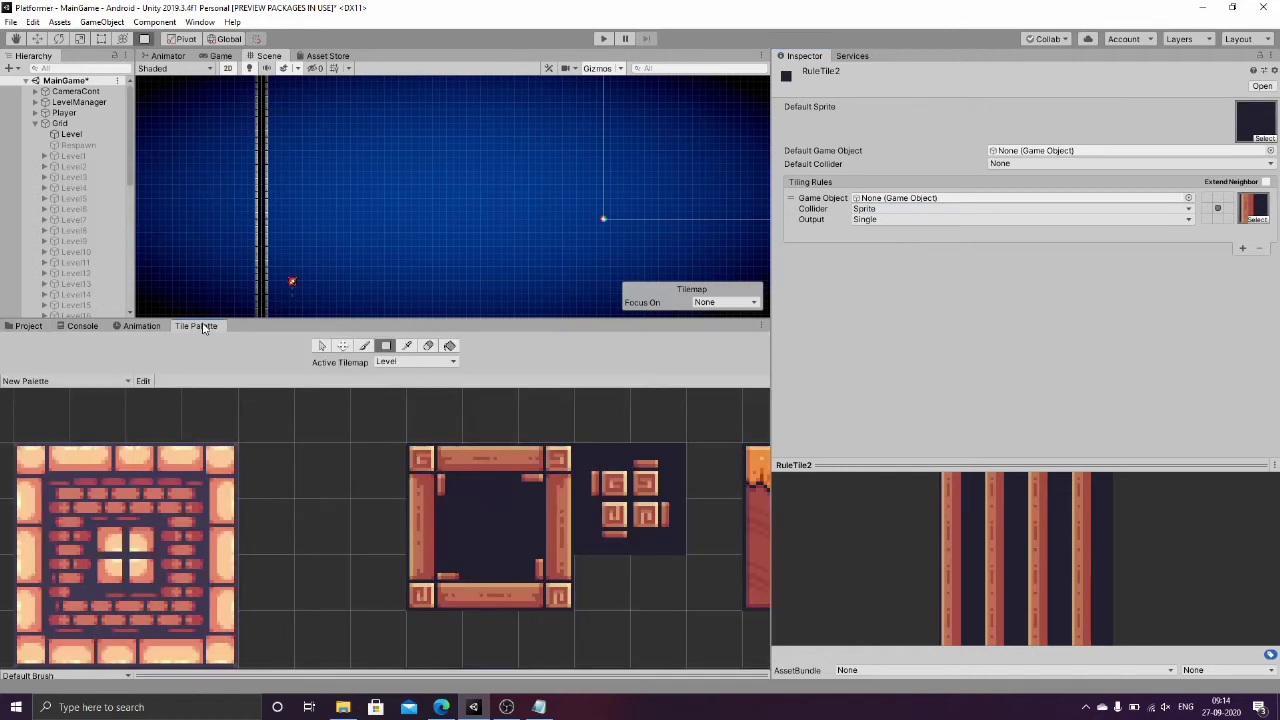
click(421, 534)
click(1219, 199)
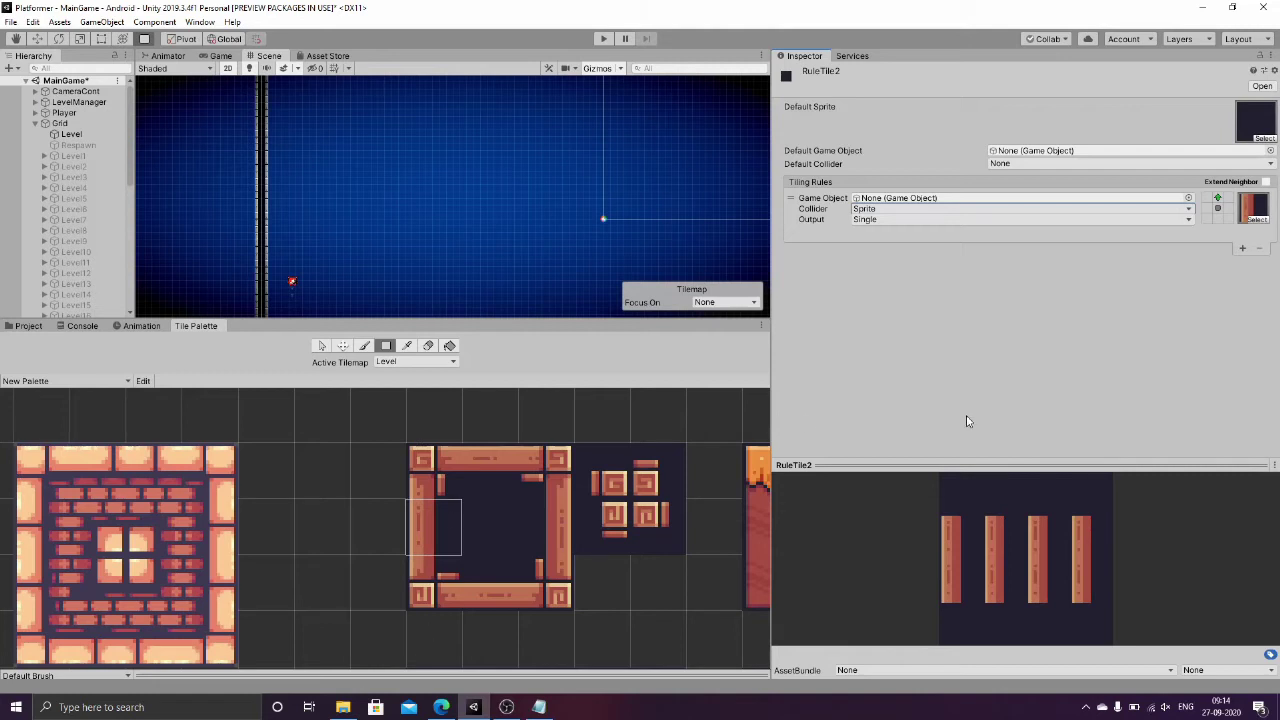
click(1218, 220)
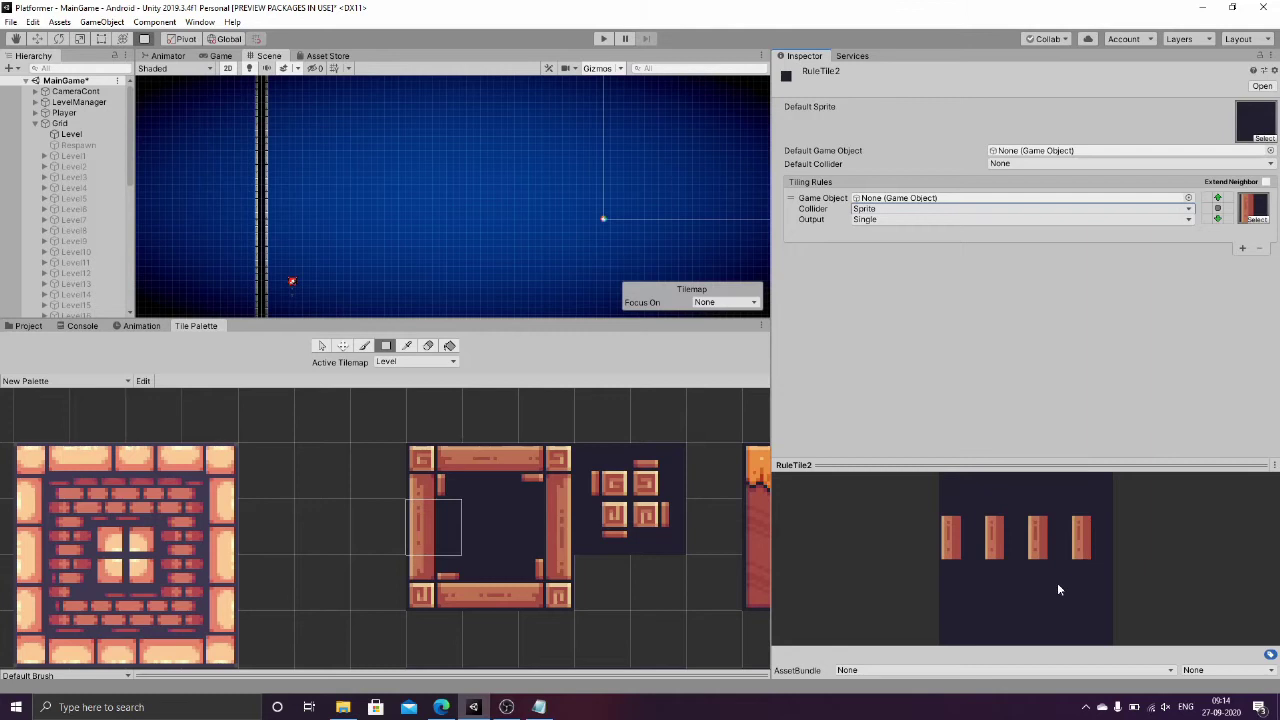
click(1229, 208)
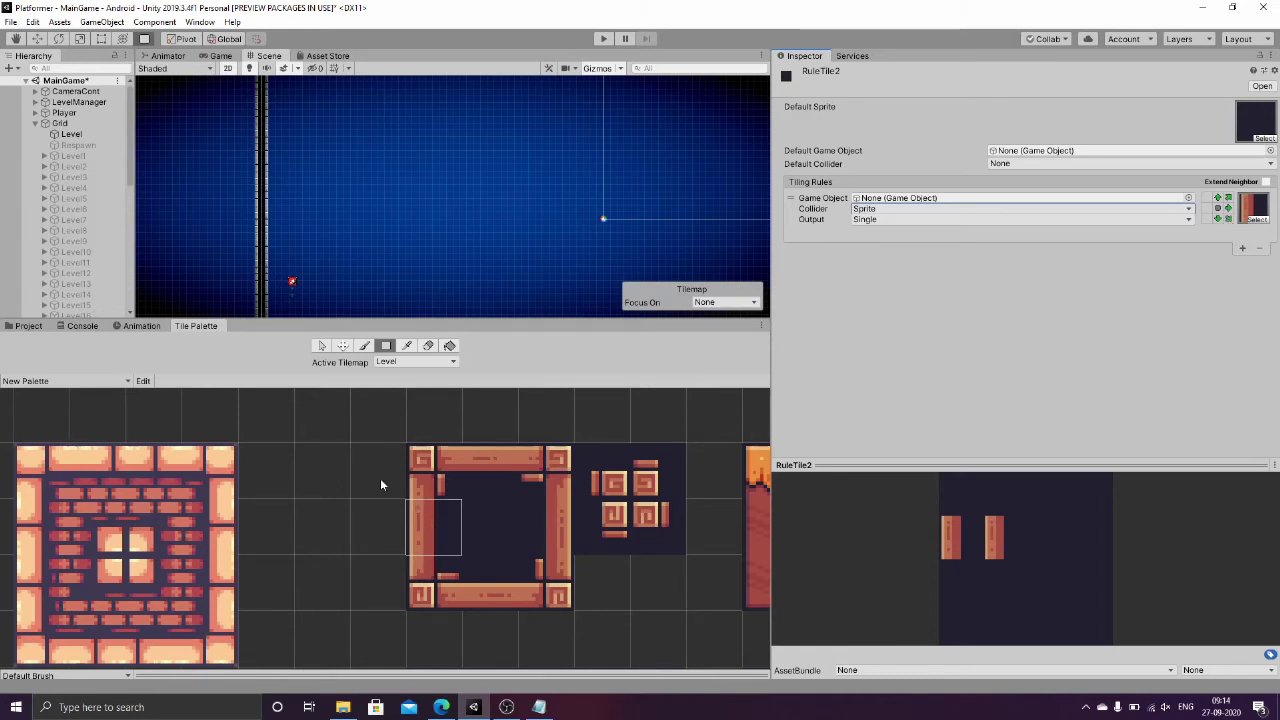
Step: Mark all three cells in the left column of the left-edge rule as Not This
click(1207, 198)
click(1207, 198)
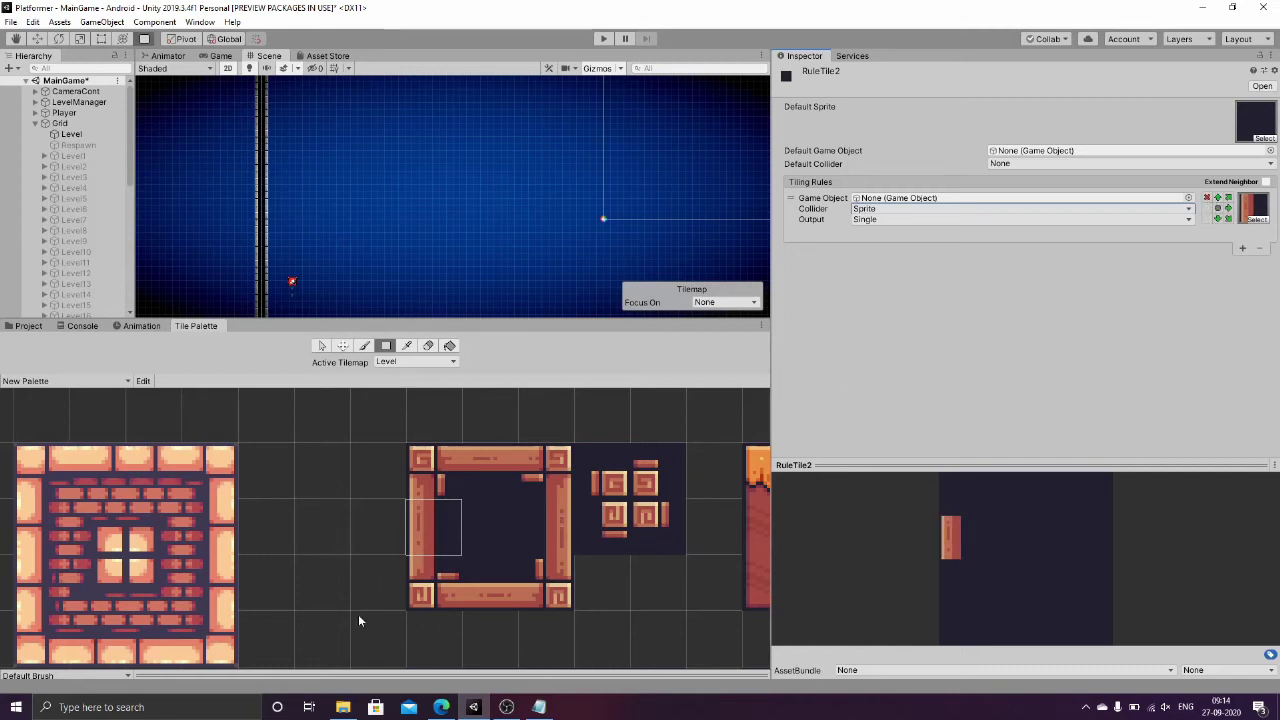
click(1208, 208)
click(1208, 208)
click(1208, 219)
click(1208, 219)
click(1208, 219)
click(1208, 219)
click(1208, 219)
Step: Add a second tiling rule with Collider set to Sprite and assign it the frame's right-edge sprite
click(27, 326)
click(1243, 248)
click(910, 258)
click(890, 288)
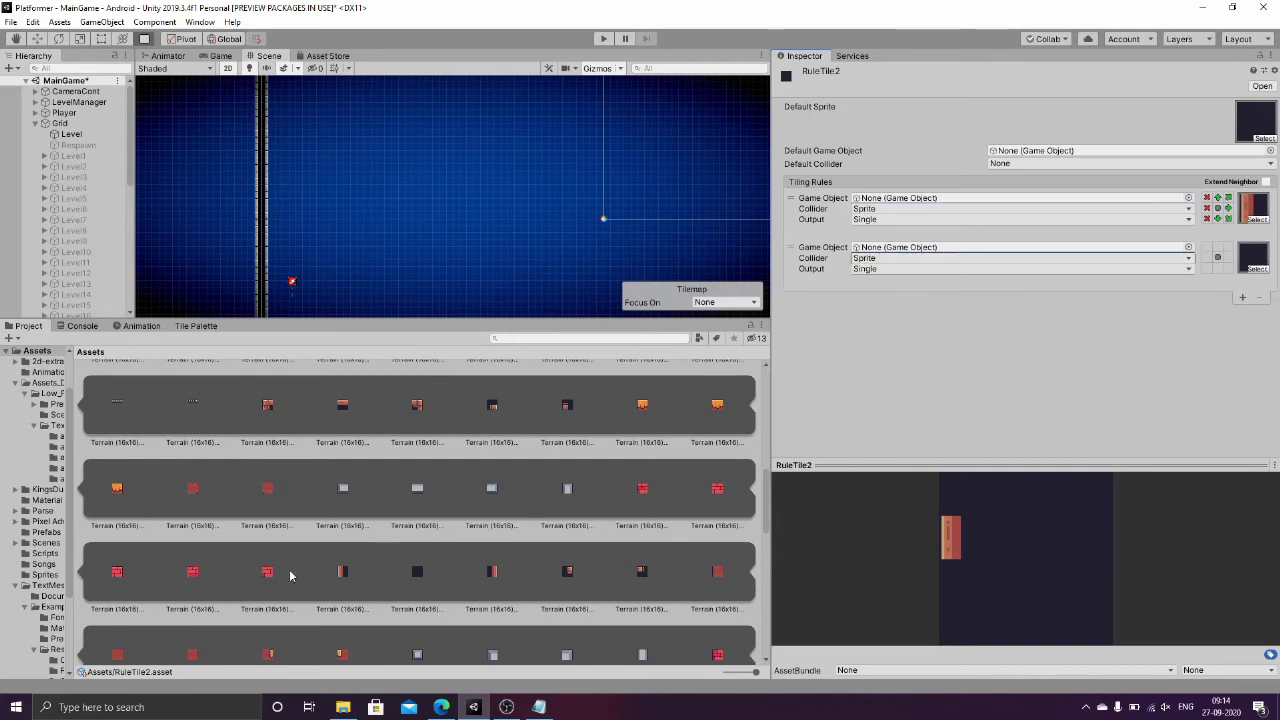
drag(492, 572, 1252, 257)
Step: For the right-edge rule, mark the right column of neighbours as Not This and all other neighbours as This
click(213, 328)
click(1218, 247)
click(1218, 268)
click(1207, 268)
click(1207, 257)
click(1207, 247)
double_click(1229, 247)
double_click(1229, 257)
double_click(1229, 268)
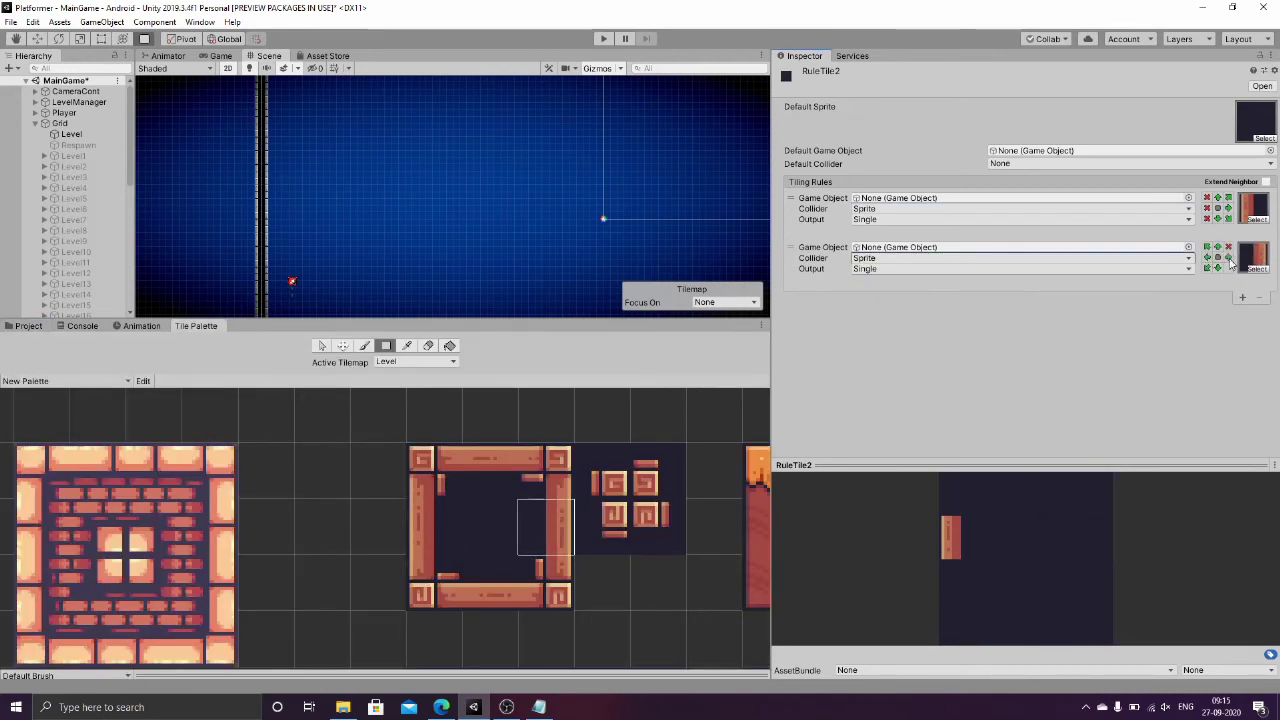
Step: Add a third tiling rule and assign it the frame's bottom-edge sprite
click(1243, 298)
click(27, 326)
scroll(494, 518, down, 4)
drag(492, 580, 1252, 306)
Step: For the bottom-edge rule, mark the bottom row of neighbours as Not This and all other neighbours as This
click(197, 326)
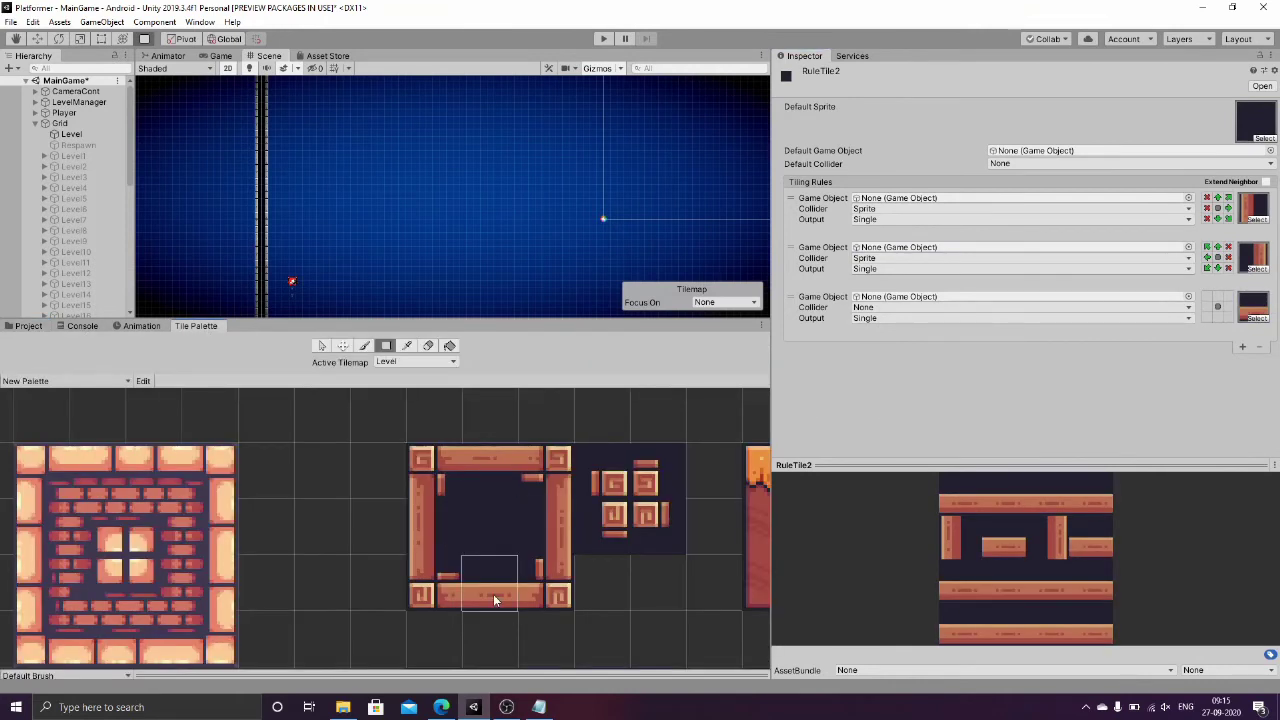
click(1229, 307)
click(1207, 307)
click(1207, 297)
click(1218, 297)
click(1229, 297)
double_click(1207, 318)
double_click(1218, 318)
double_click(1228, 318)
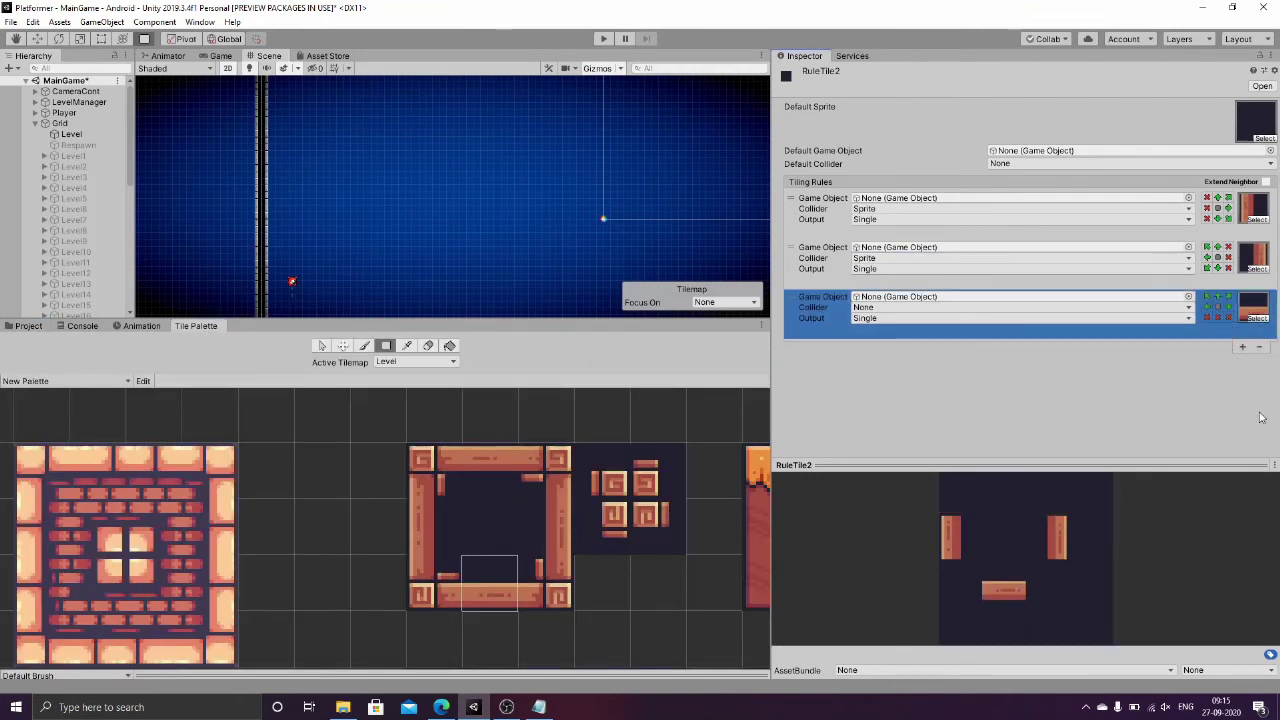
Step: Add a fourth tiling rule and assign it the frame's top-edge sprite
click(1243, 347)
click(908, 297)
click(28, 326)
scroll(488, 540, down, 4)
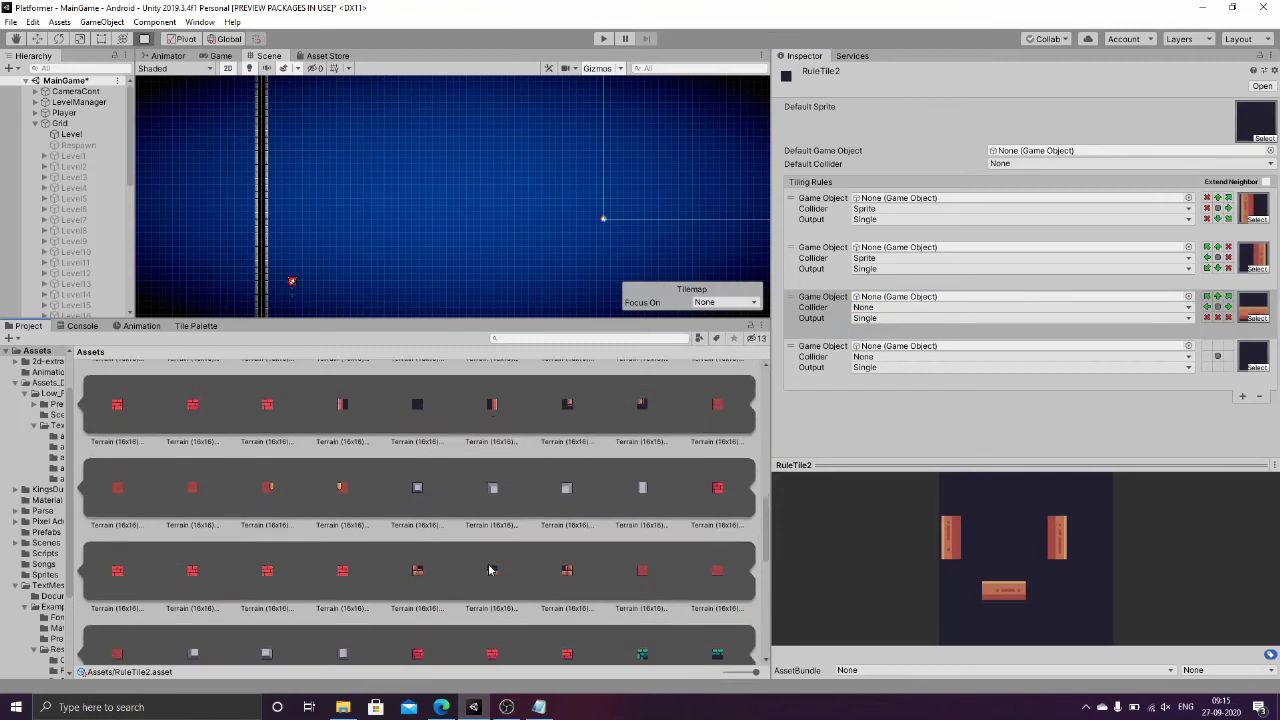
drag(488, 563, 1252, 355)
Step: For the top-edge rule, mark the top row of neighbours as Not This and all other neighbours as This
click(197, 326)
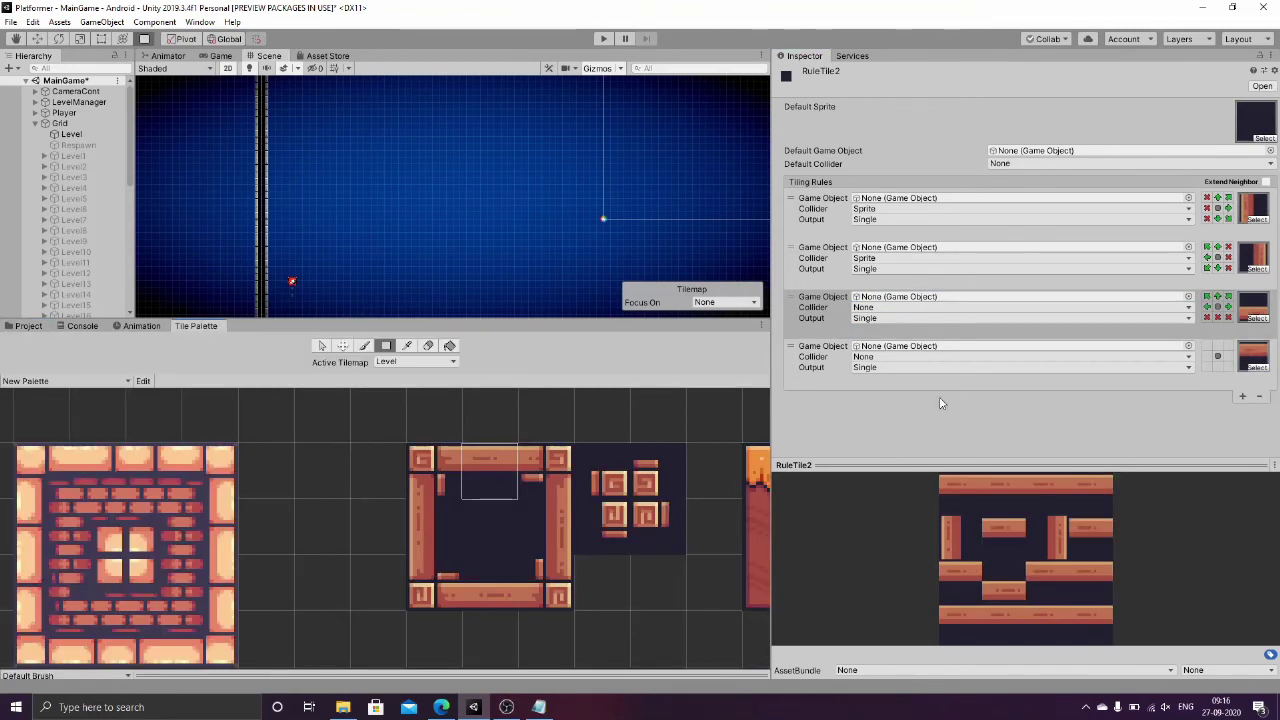
click(1207, 357)
click(1229, 357)
click(1207, 367)
click(1218, 367)
click(1229, 367)
double_click(1207, 347)
double_click(1229, 347)
Step: Add a fifth tiling rule with the top-left corner sprite and set the Collider of the bottom-edge and top-edge rules to Sprite
click(1243, 396)
click(28, 326)
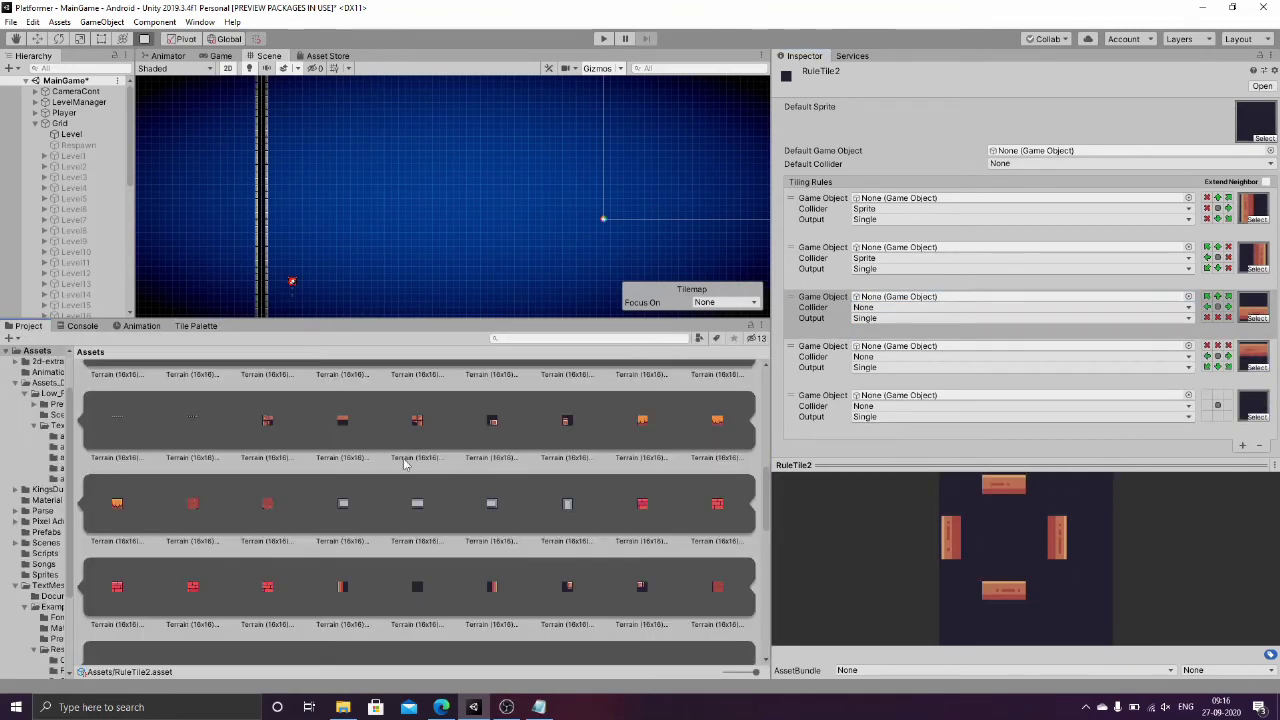
click(870, 307)
click(884, 336)
Step: For the top-left corner rule, mark the right, lower and lower-right neighbours as This, the rest as Not This, and set its Collider to Sprite
click(197, 326)
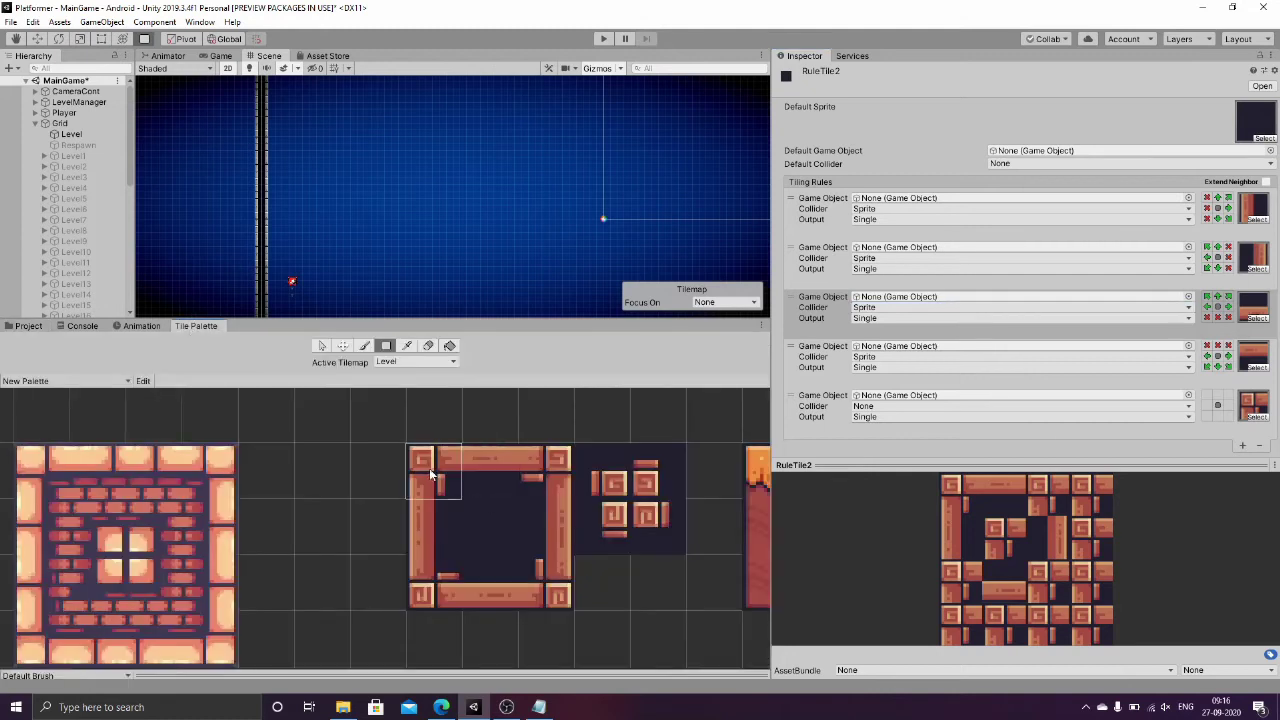
click(1228, 405)
click(1218, 416)
click(1228, 416)
double_click(1207, 416)
double_click(1207, 405)
double_click(1207, 395)
double_click(1218, 395)
double_click(1228, 395)
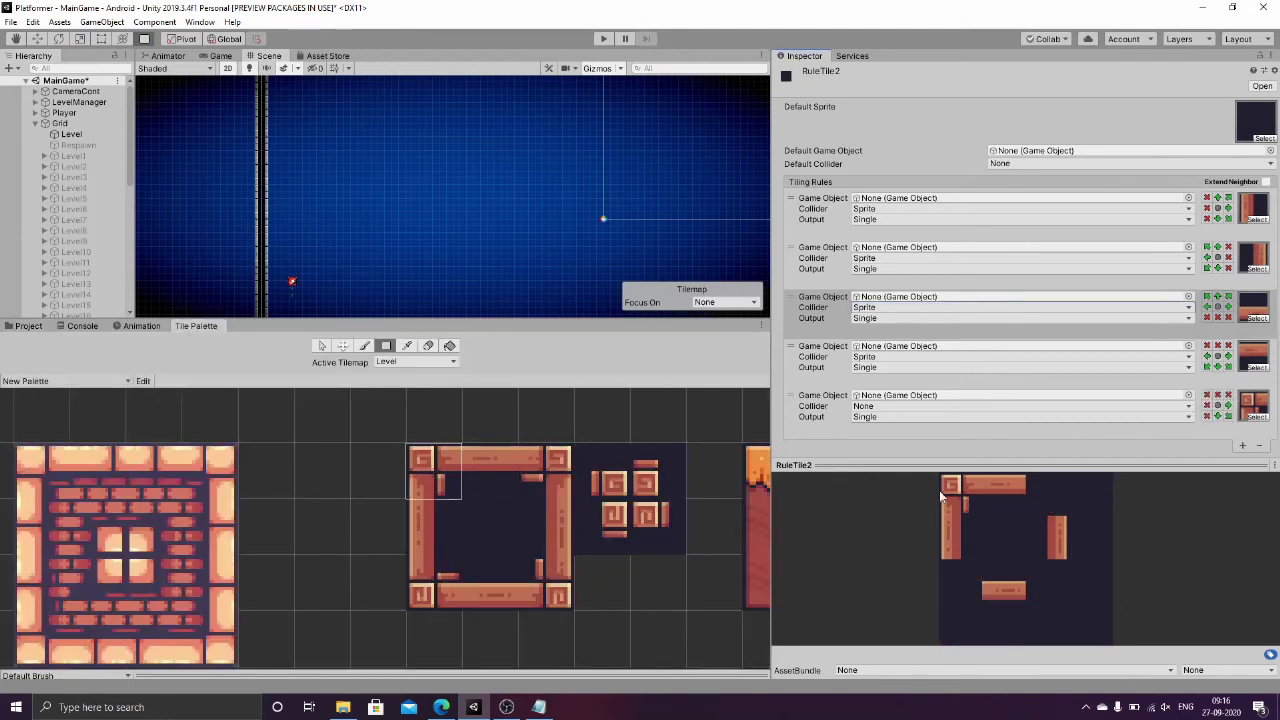
click(870, 406)
click(882, 435)
Step: Add a sixth tiling rule with the frame's top-right corner sprite and set its Collider to Sprite
click(18, 328)
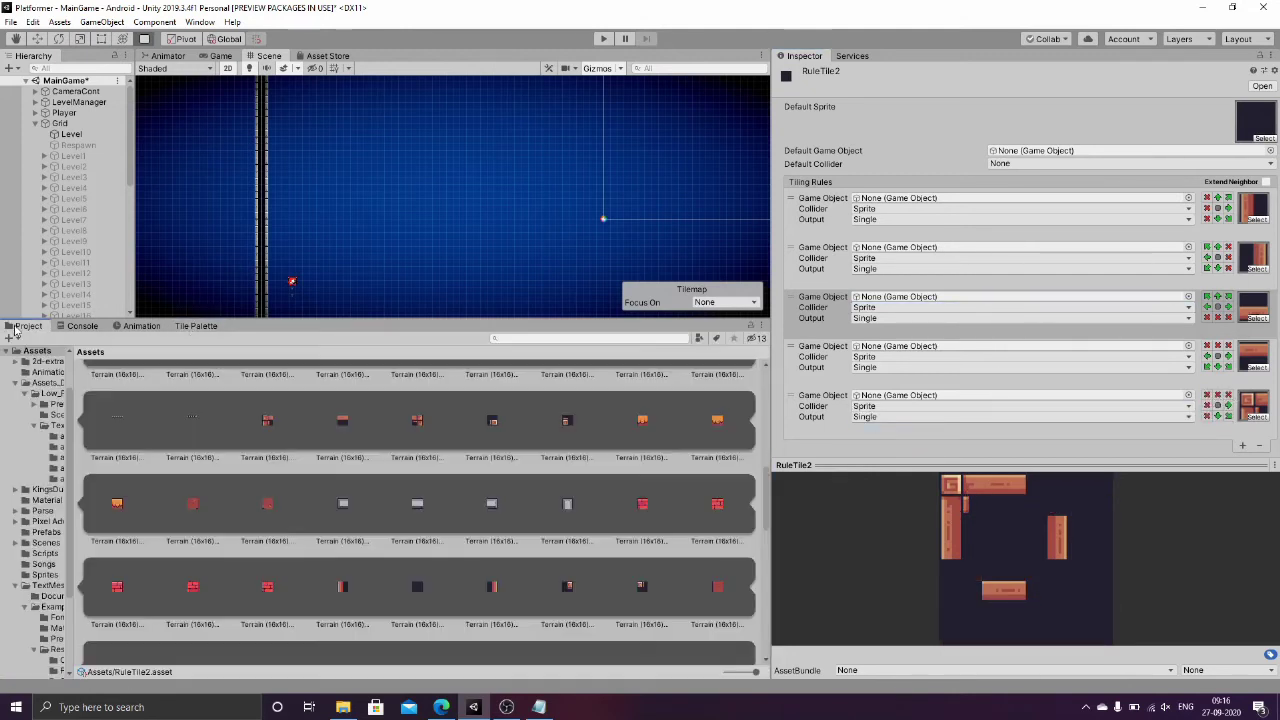
click(1242, 446)
scroll(1242, 446, down, 2)
drag(417, 422, 1244, 417)
click(880, 407)
click(882, 435)
Step: For the top-right corner rule, mark the left, lower-left and lower neighbours as This and the rest as Not This
click(197, 326)
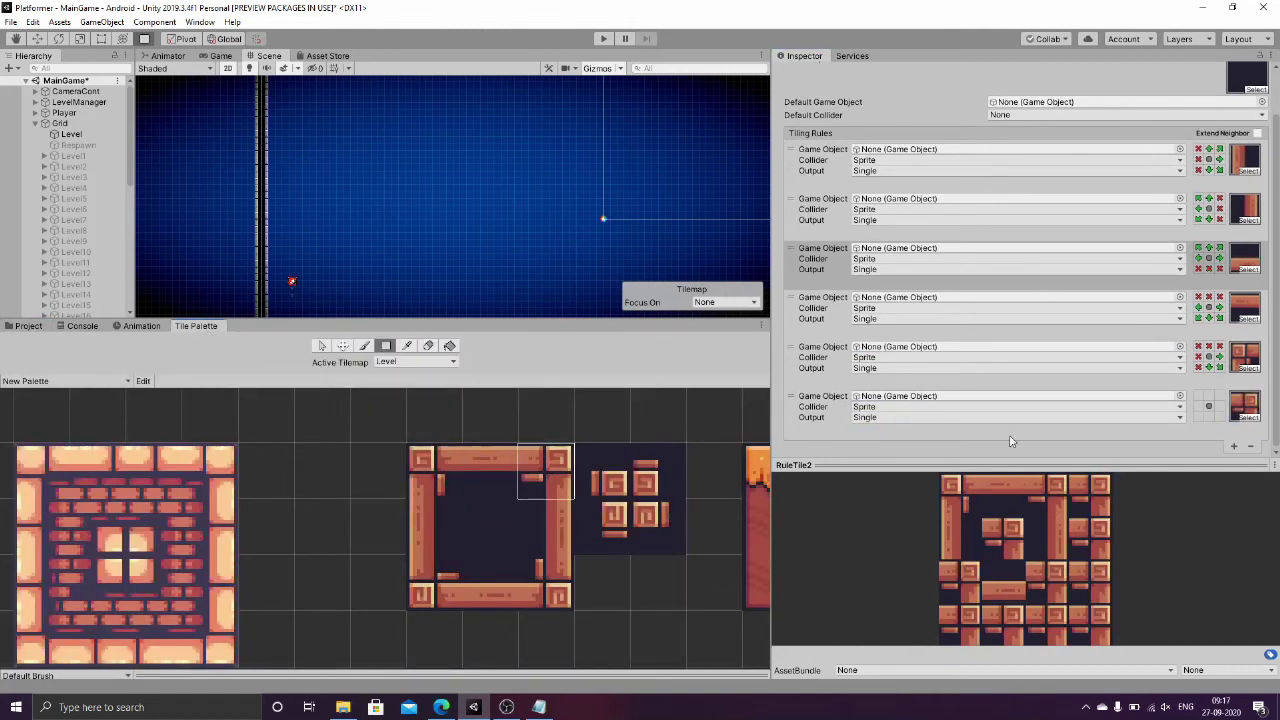
click(1198, 406)
click(1198, 416)
click(1209, 416)
double_click(1198, 396)
double_click(1209, 396)
click(1220, 397)
click(1220, 406)
double_click(1220, 416)
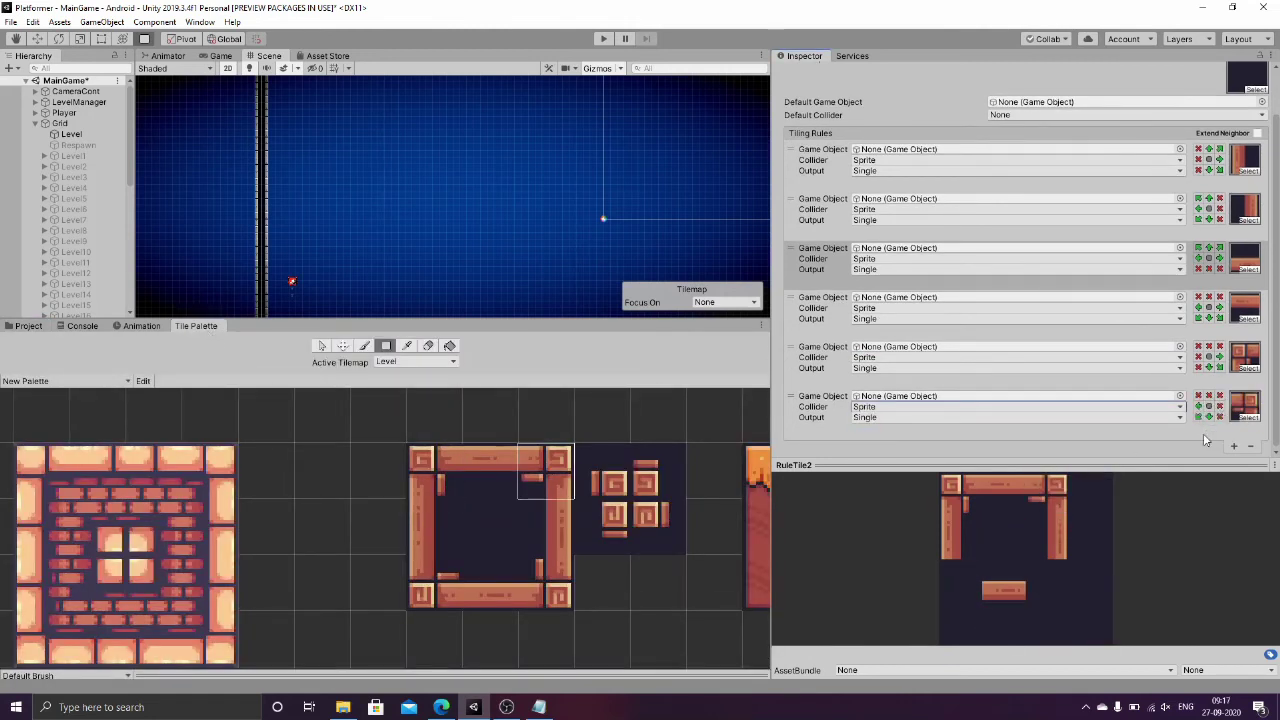
Step: Add a seventh tiling rule with Collider set to Sprite and assign it the frame's bottom-left corner sprite
click(1234, 446)
scroll(1230, 444, down, 2)
click(962, 409)
click(885, 437)
click(25, 327)
scroll(509, 454, down, 3)
drag(418, 614, 1246, 406)
Step: For the bottom-left corner rule, mark the upper, upper-right and right neighbours as This and the rest as Not This
click(194, 326)
click(1209, 398)
click(1220, 398)
click(1220, 409)
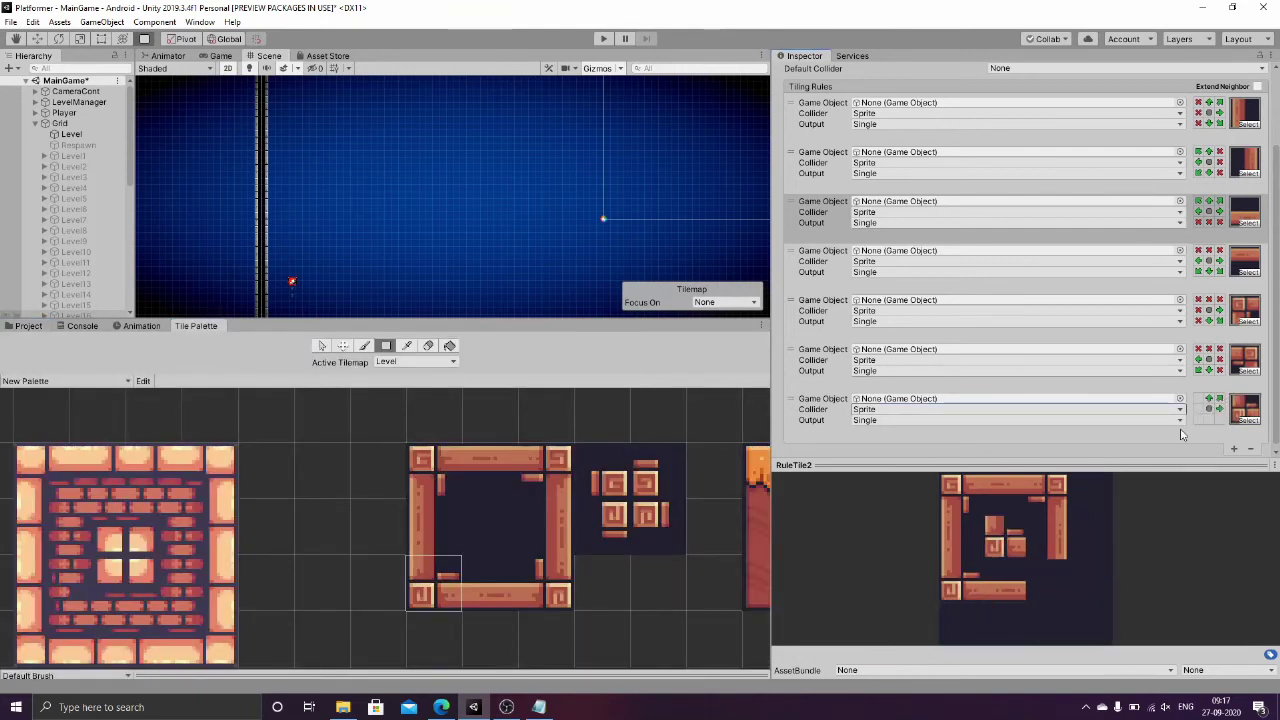
click(1224, 423)
double_click(1209, 420)
double_click(1198, 420)
double_click(1198, 409)
double_click(1198, 398)
Step: Add an eighth tiling rule with Collider set to Sprite and assign it the frame's bottom-right corner sprite
click(1234, 448)
scroll(1234, 440, down, 2)
click(960, 407)
click(885, 429)
click(29, 328)
drag(557, 614, 1245, 405)
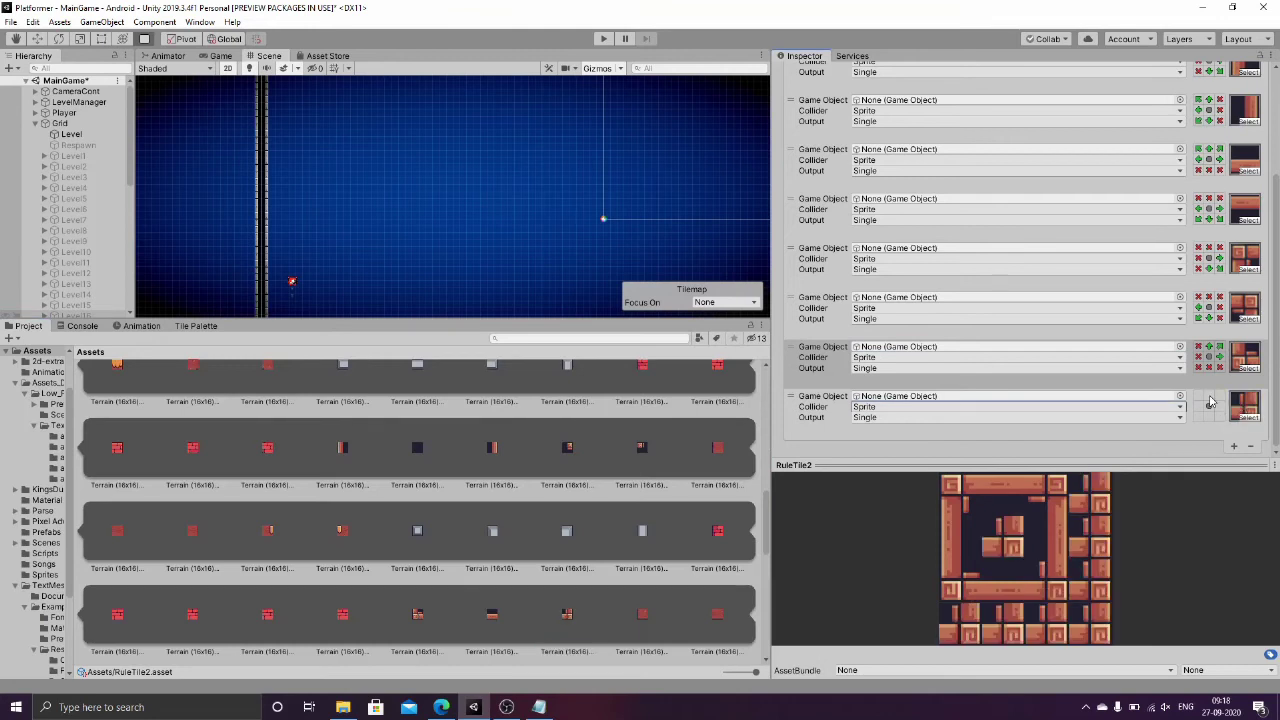
Step: For the bottom-right corner rule, mark the upper, left and upper-left neighbours as This and the rest as Not This, and review the rule list
click(1209, 397)
click(1199, 407)
click(195, 326)
click(1199, 397)
double_click(1199, 418)
double_click(1209, 418)
double_click(1220, 418)
double_click(1220, 407)
double_click(1220, 397)
scroll(1172, 132, up, 4)
mouse_move(1276, 118)
mouse_down()
mouse_move(1276, 240)
mouse_move(1276, 115)
mouse_up()
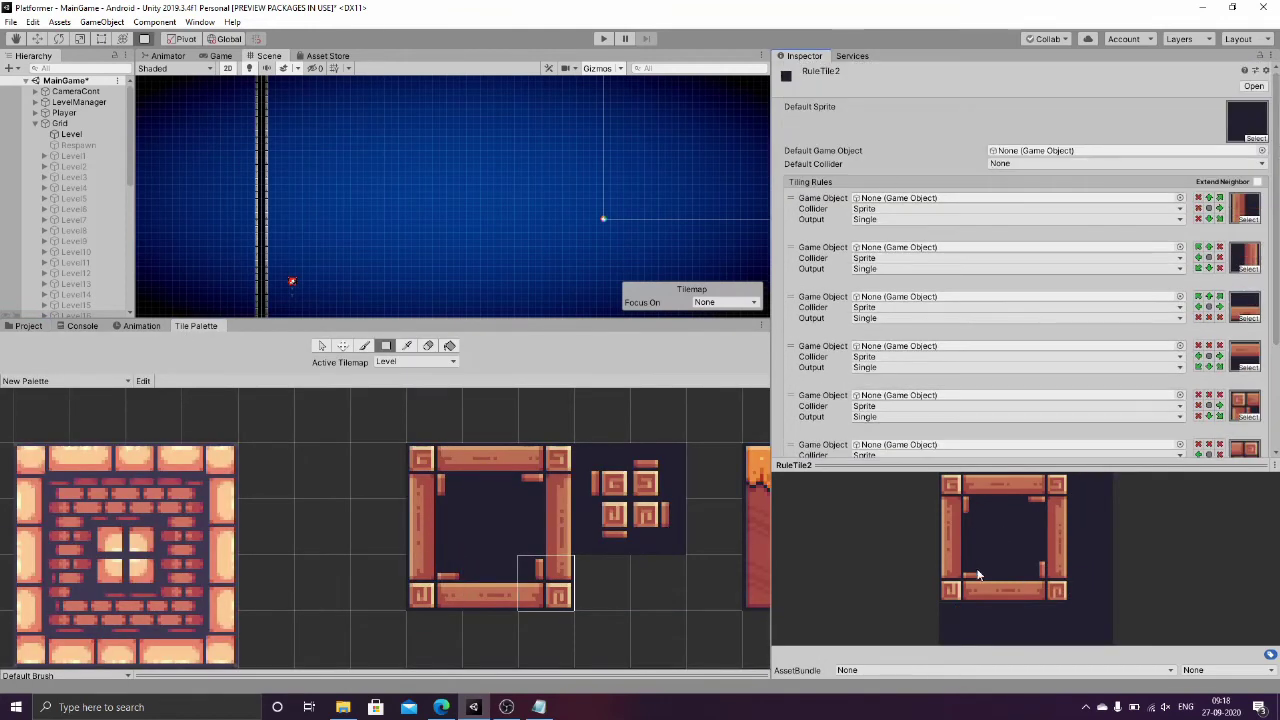
Step: Enlarge the Scene and Project areas and dock the Tile Palette beside the Asset Store so the project assets stay accessible
click(29, 327)
drag(770, 371, 1120, 378)
scroll(834, 571, up, 10)
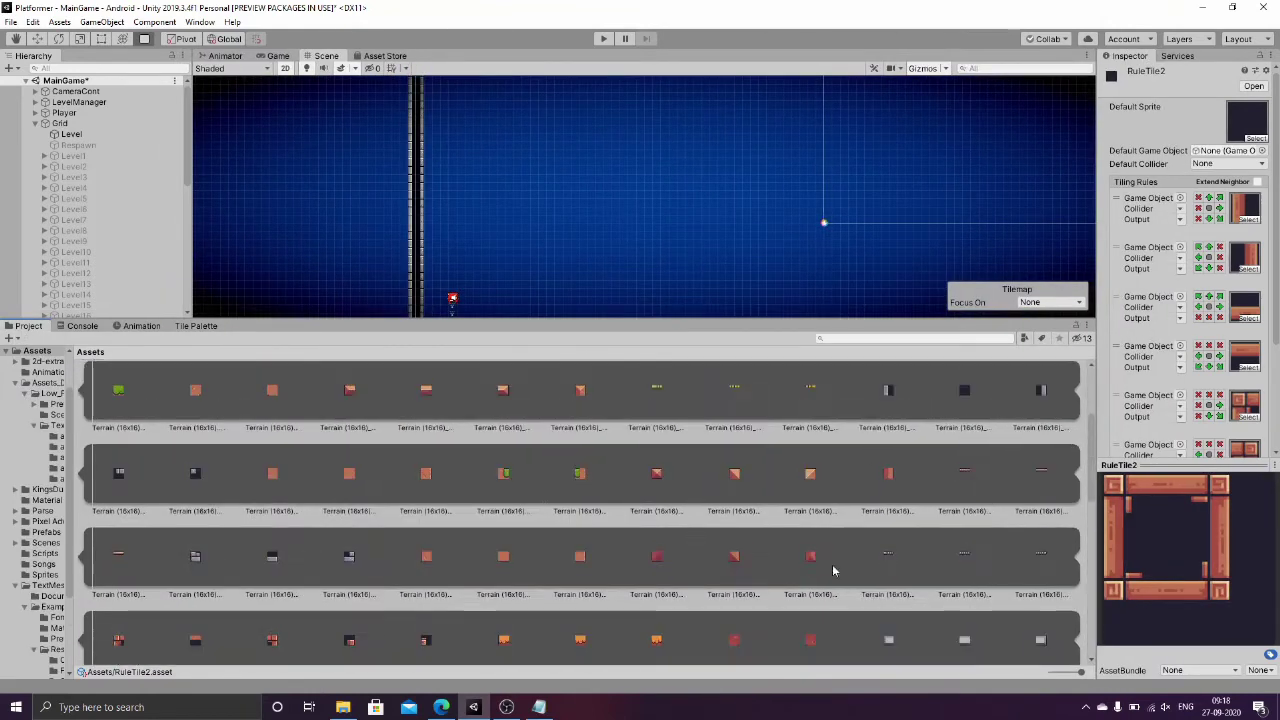
drag(272, 319, 237, 639)
drag(191, 430, 133, 430)
click(198, 507)
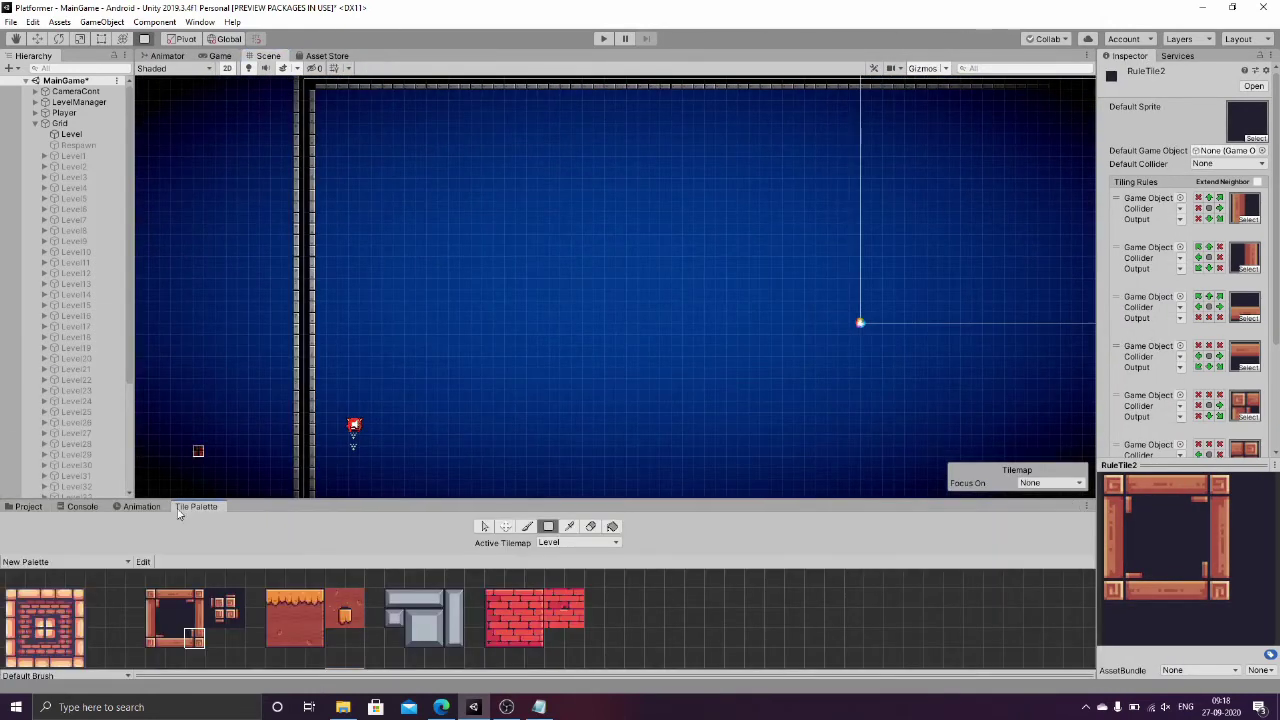
drag(198, 507, 366, 64)
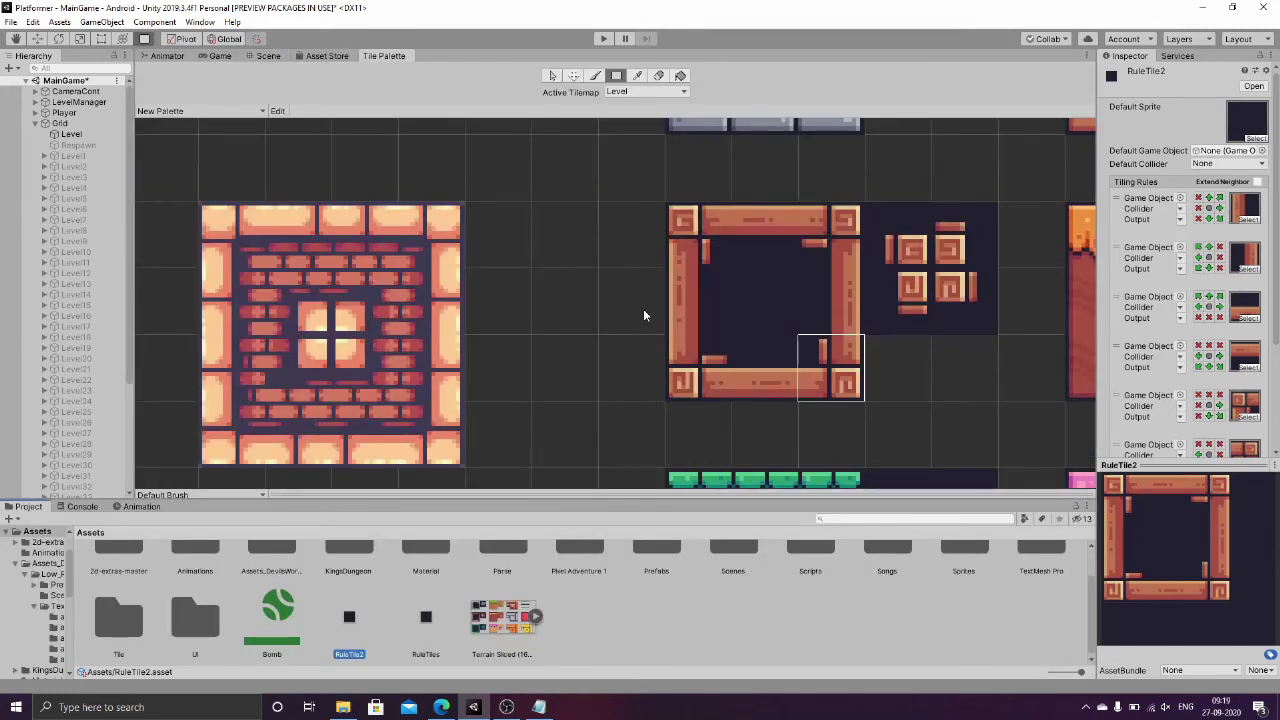
Step: Add RuleTile2 to New Palette in the empty cell left of the brown frame tiles and make it the active brush tile
scroll(643, 308, down, 4)
scroll(643, 308, down, 3)
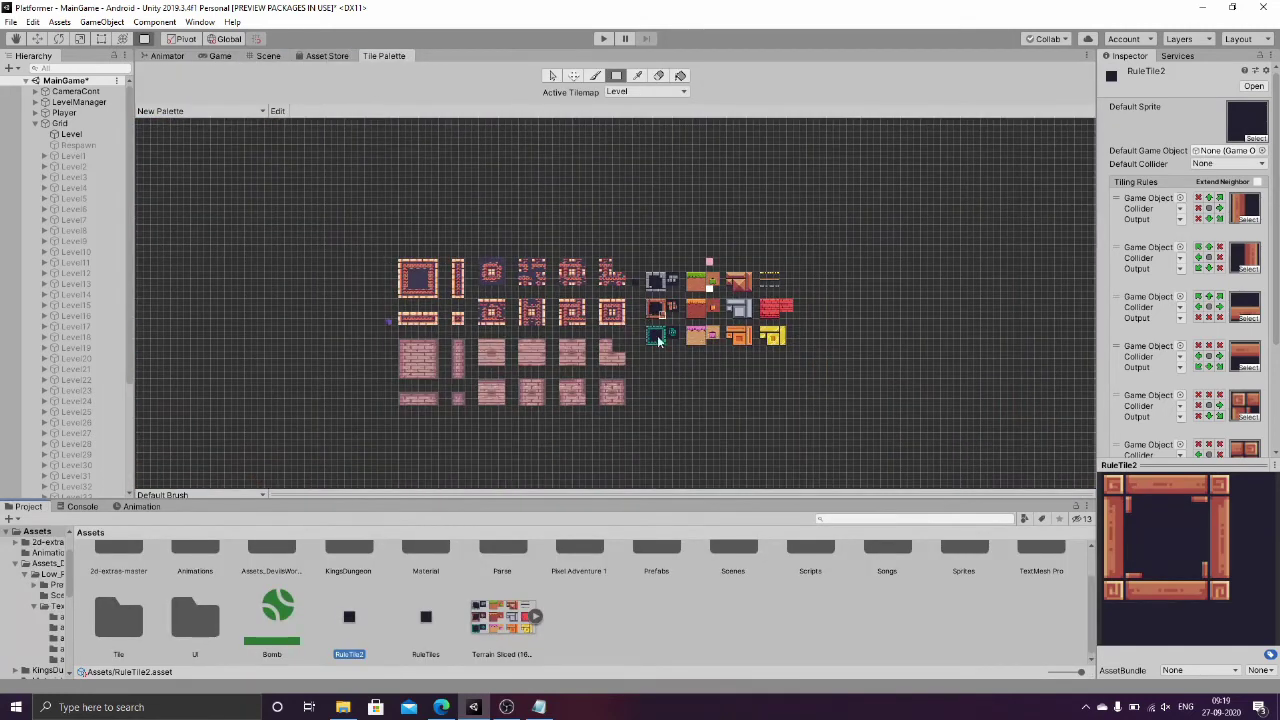
mouse_move(828, 296)
middle_down()
mouse_move(780, 292)
mouse_move(837, 292)
middle_up()
scroll(690, 322, up, 5)
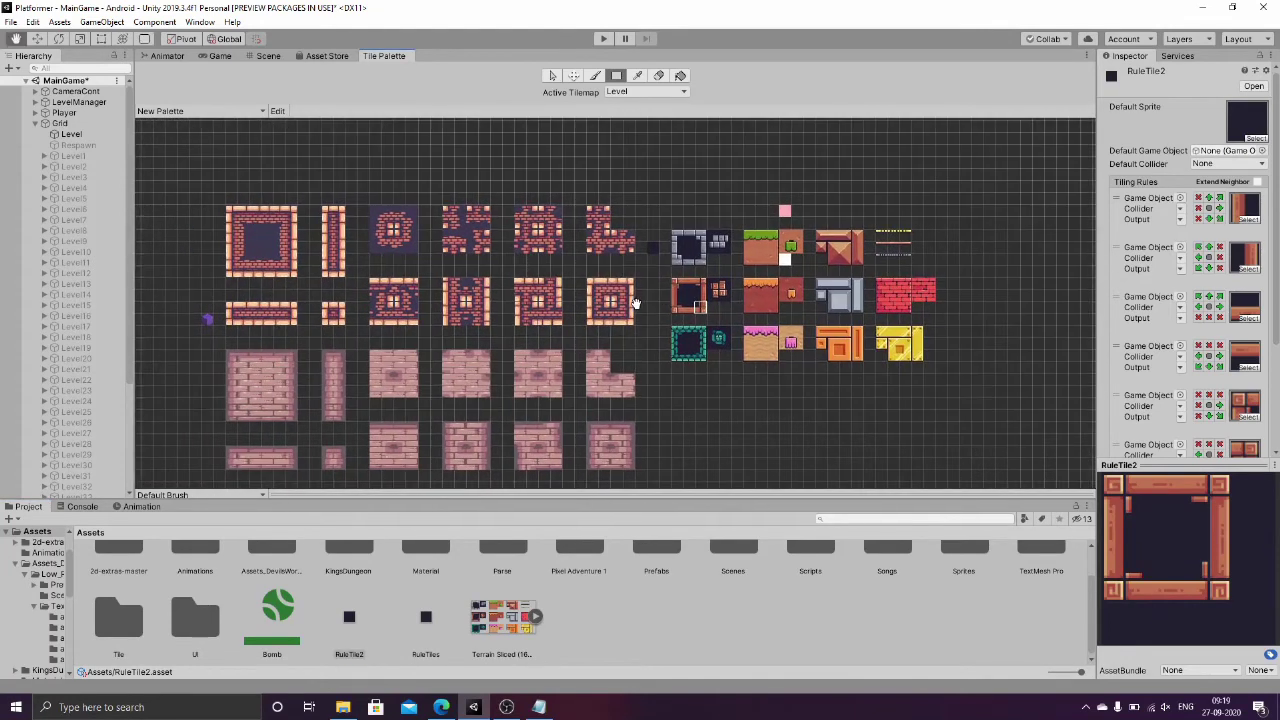
scroll(664, 310, up, 3)
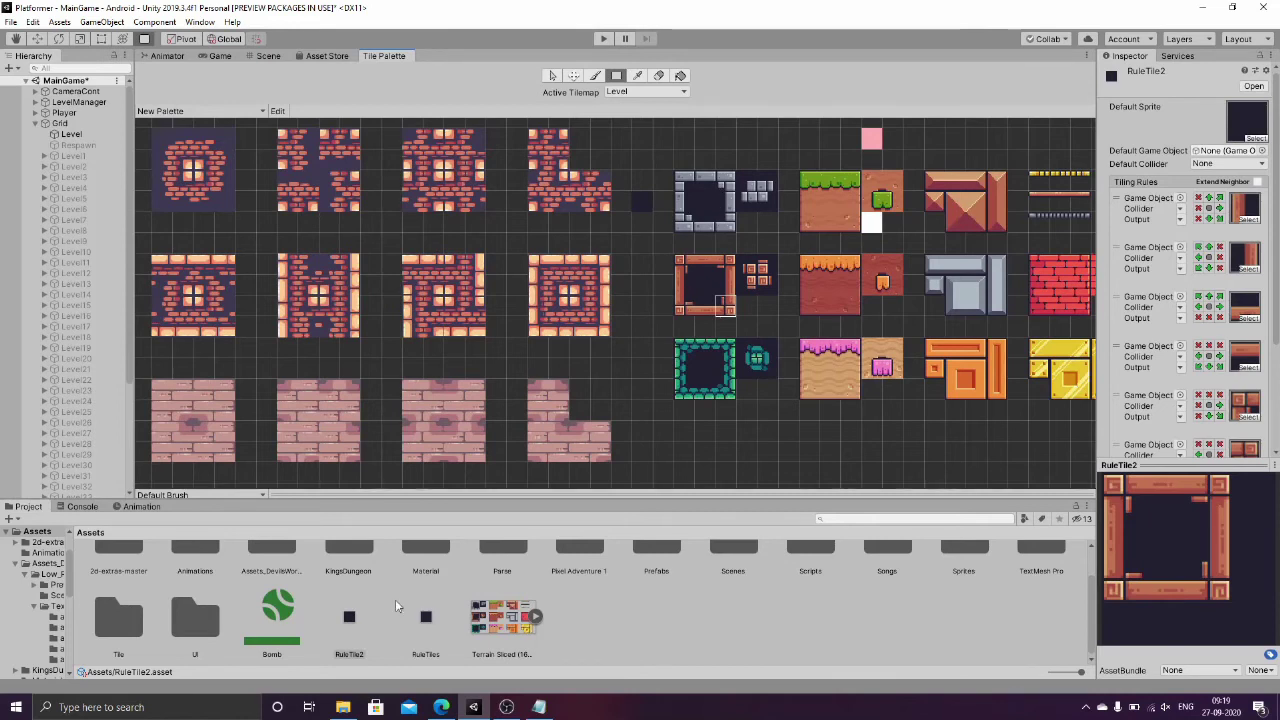
drag(345, 617, 646, 294)
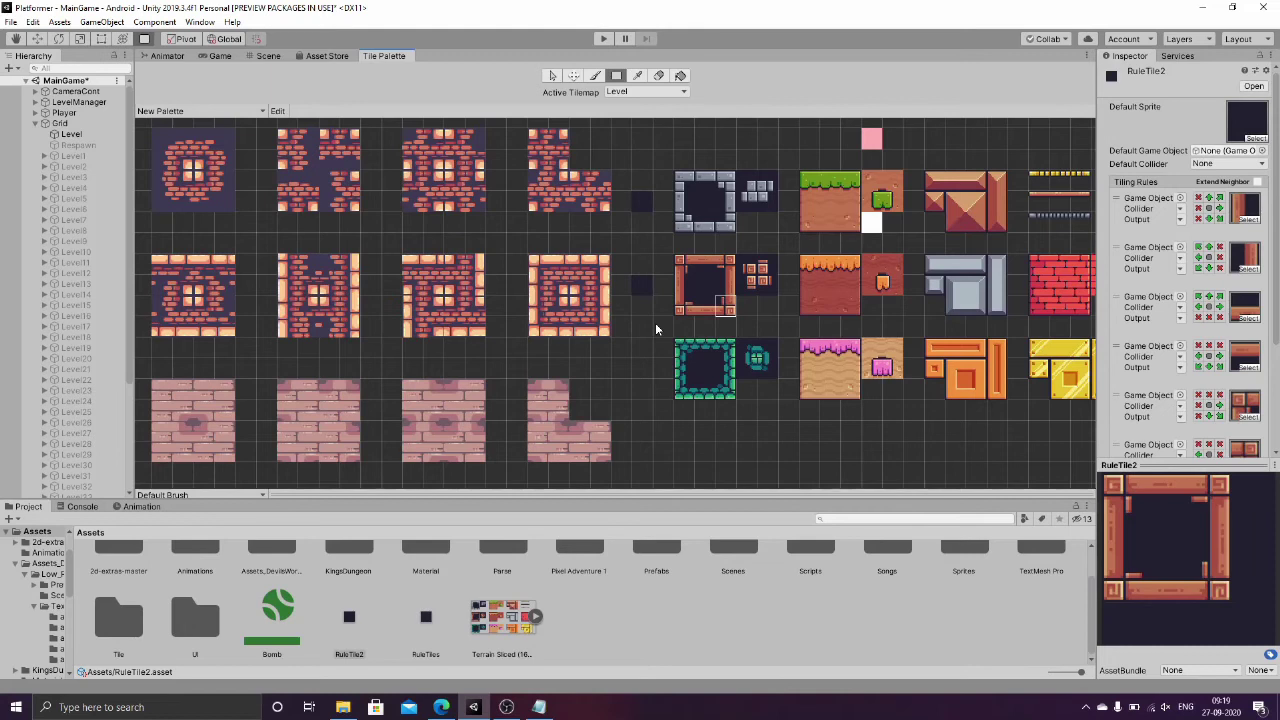
click(645, 291)
Step: Dock the Tile Palette back beside the Animation window, with the RuleTile2 cell in view
drag(375, 58, 180, 510)
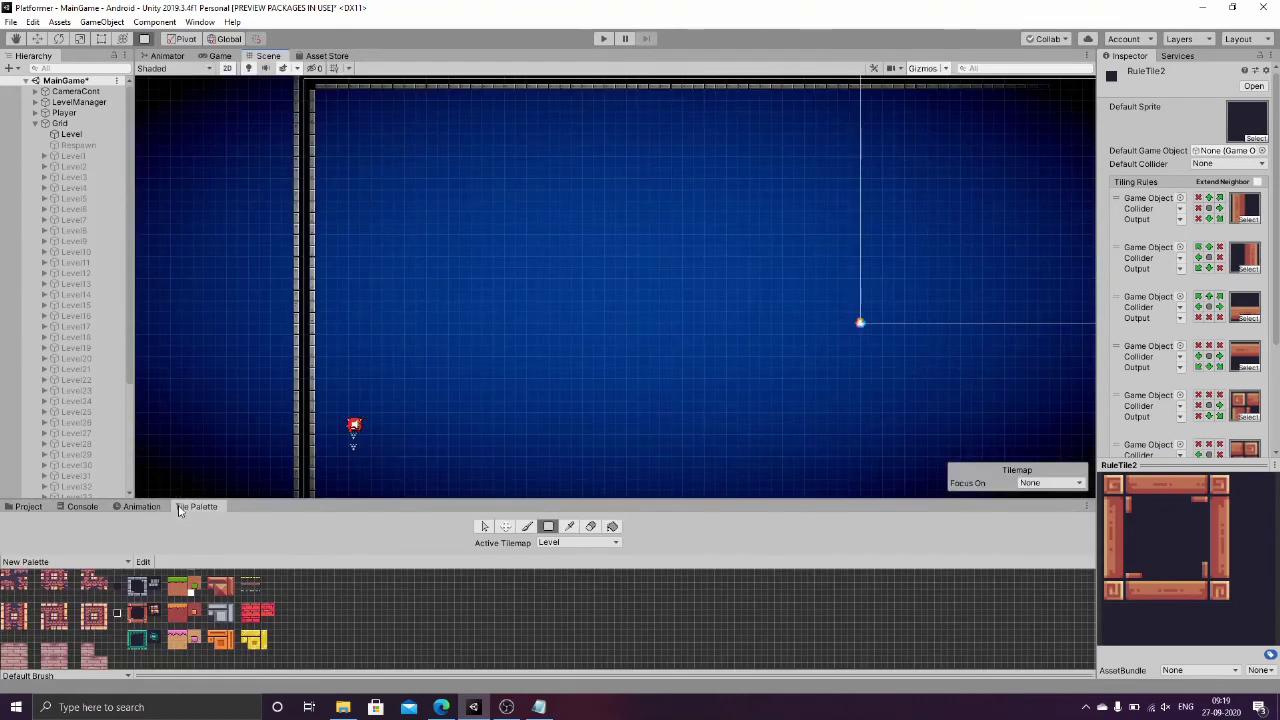
scroll(159, 625, up, 2)
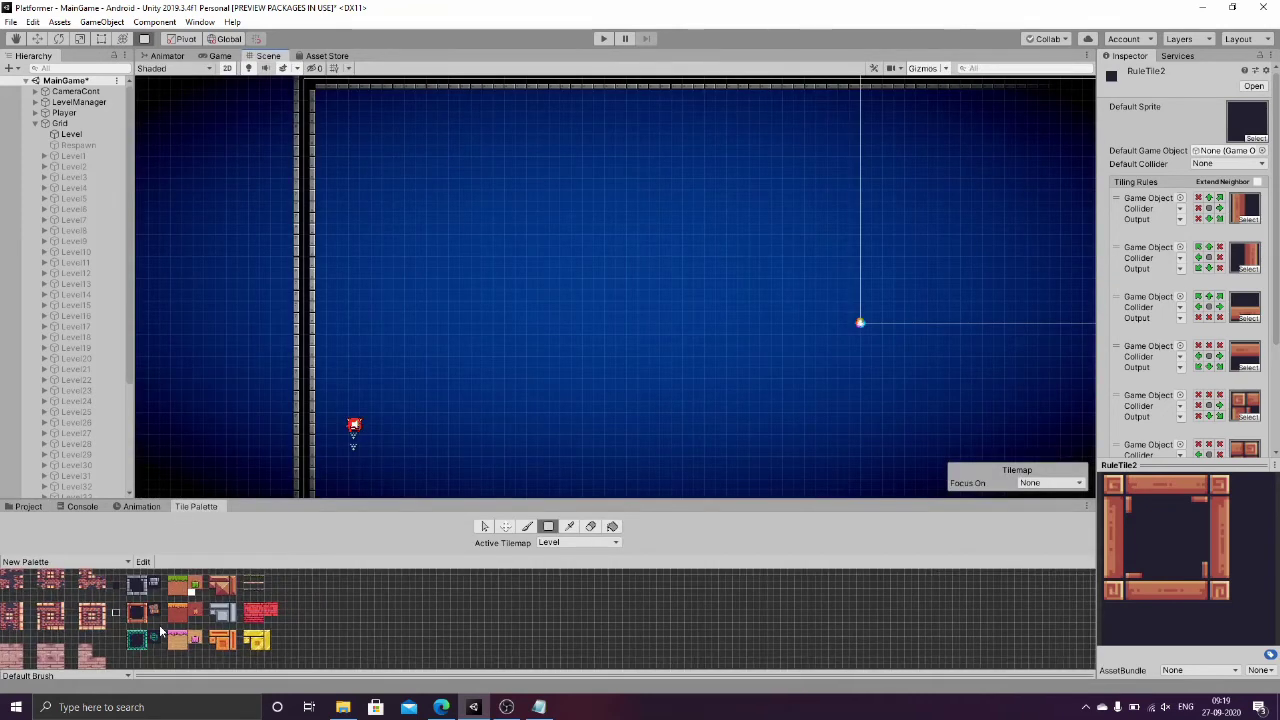
scroll(159, 625, up, 3)
middle_drag(144, 603, 430, 612)
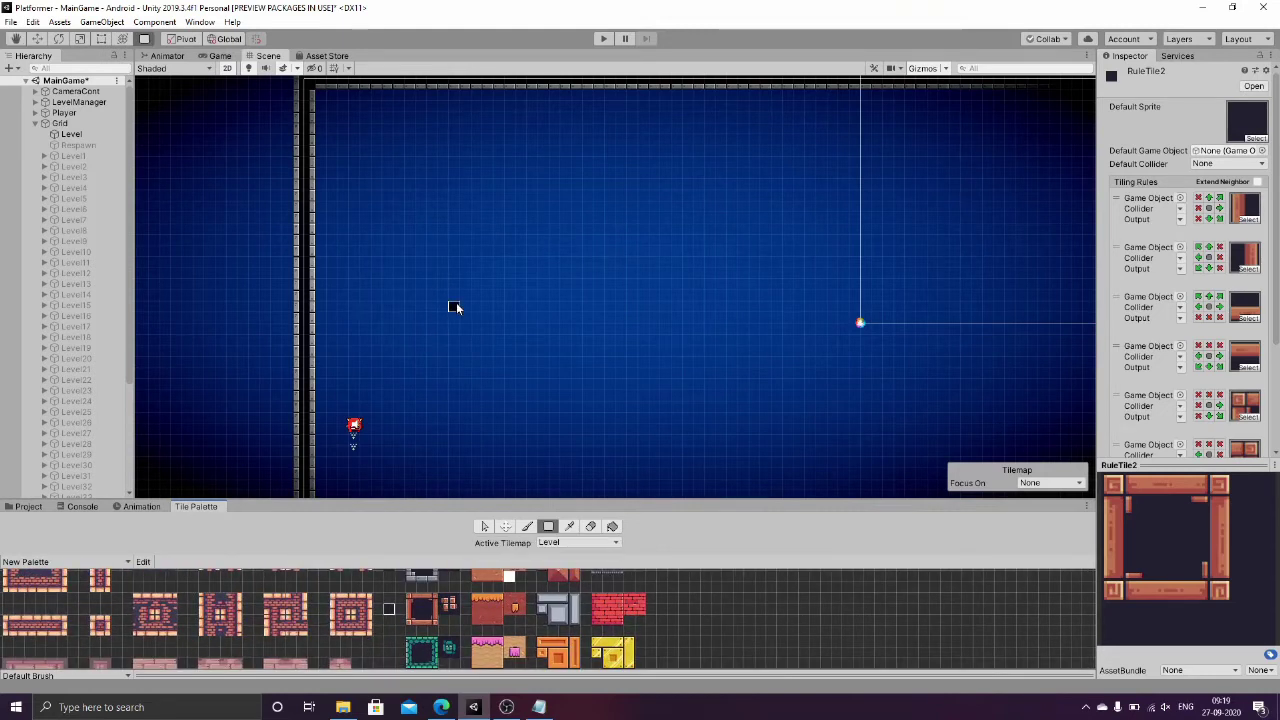
Step: Paint six rectangular RuleTile2 blocks of different sizes and proportions inside the level's outer walls
scroll(456, 302, down, 3)
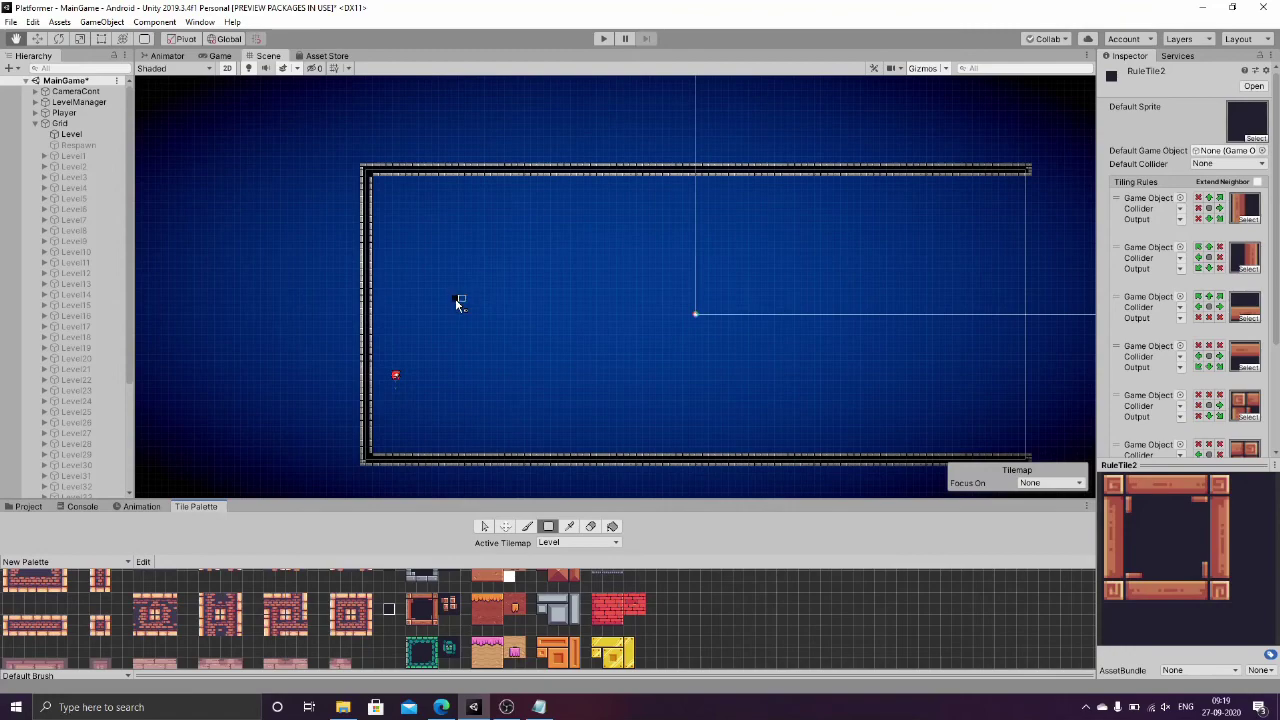
middle_drag(525, 333, 436, 315)
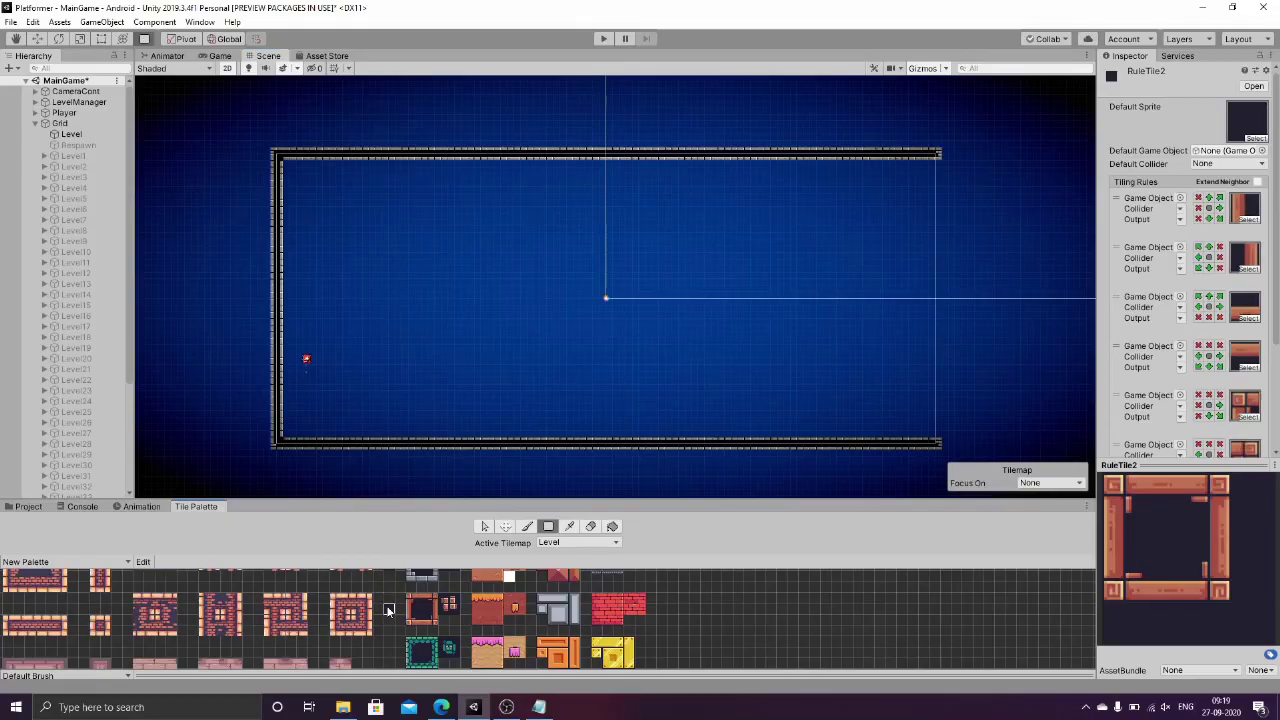
drag(394, 258, 607, 313)
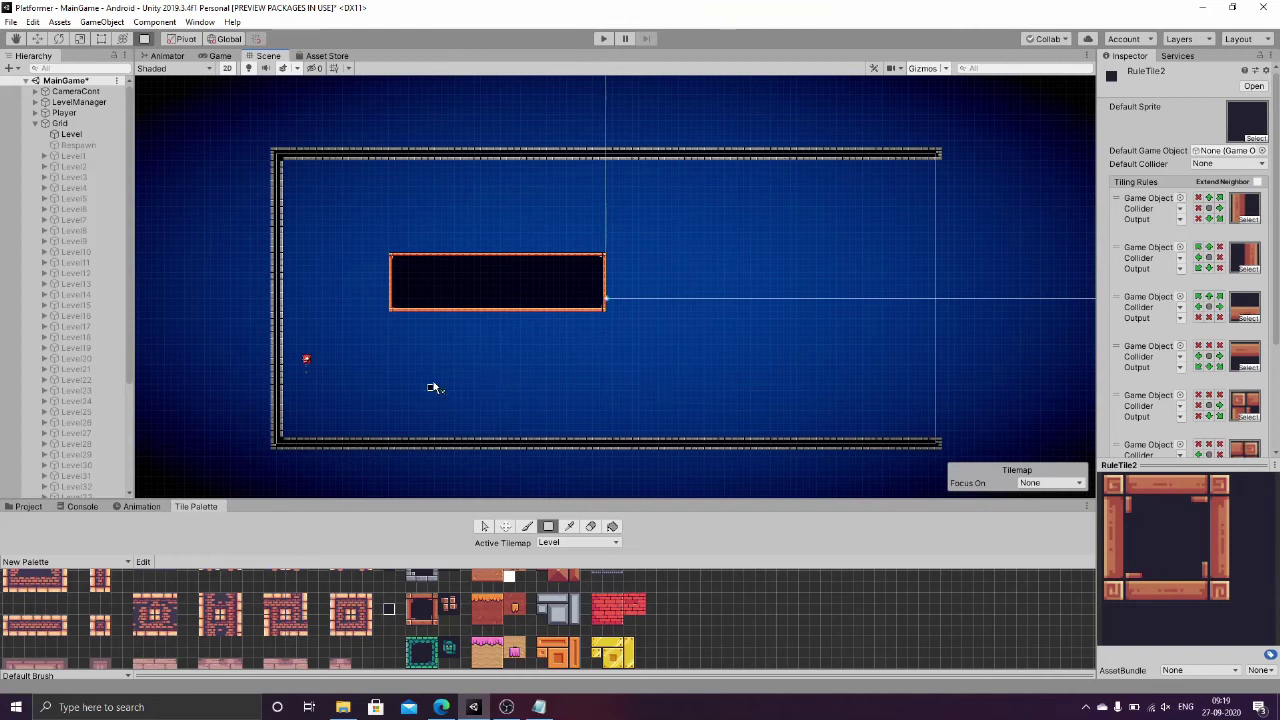
drag(434, 420, 465, 426)
drag(558, 352, 678, 384)
drag(686, 250, 710, 303)
drag(793, 229, 827, 346)
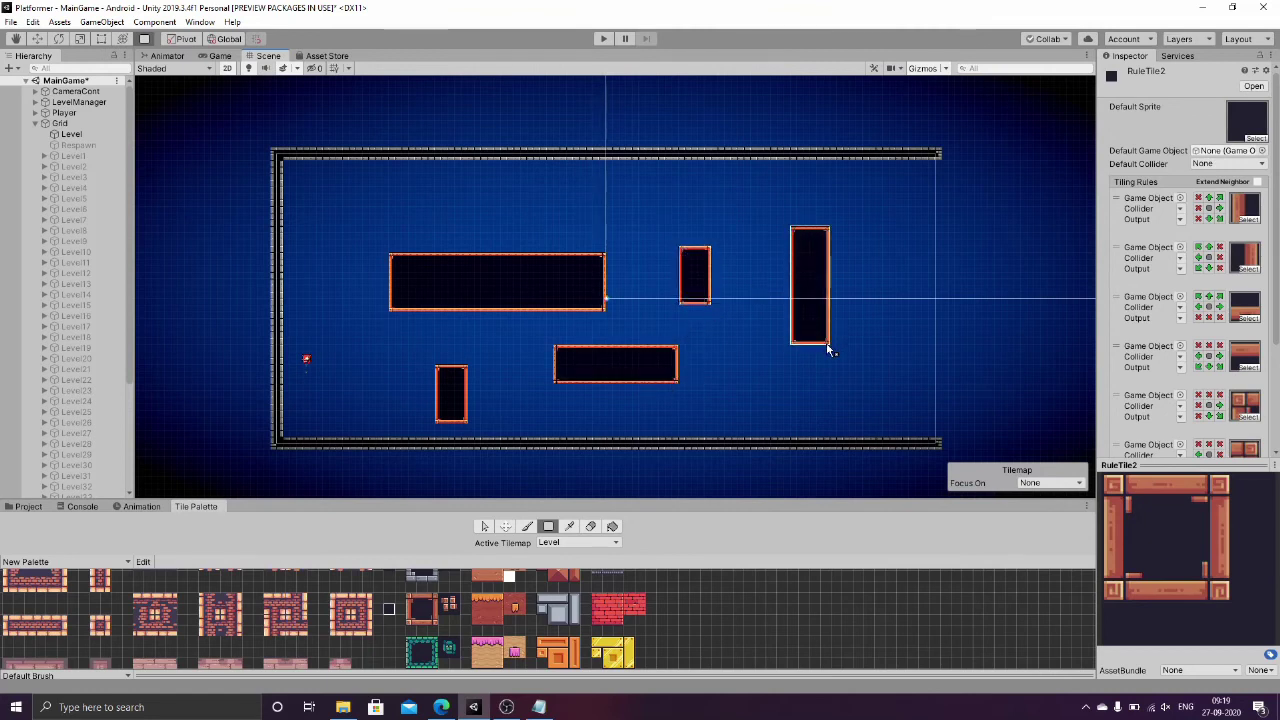
drag(326, 186, 532, 211)
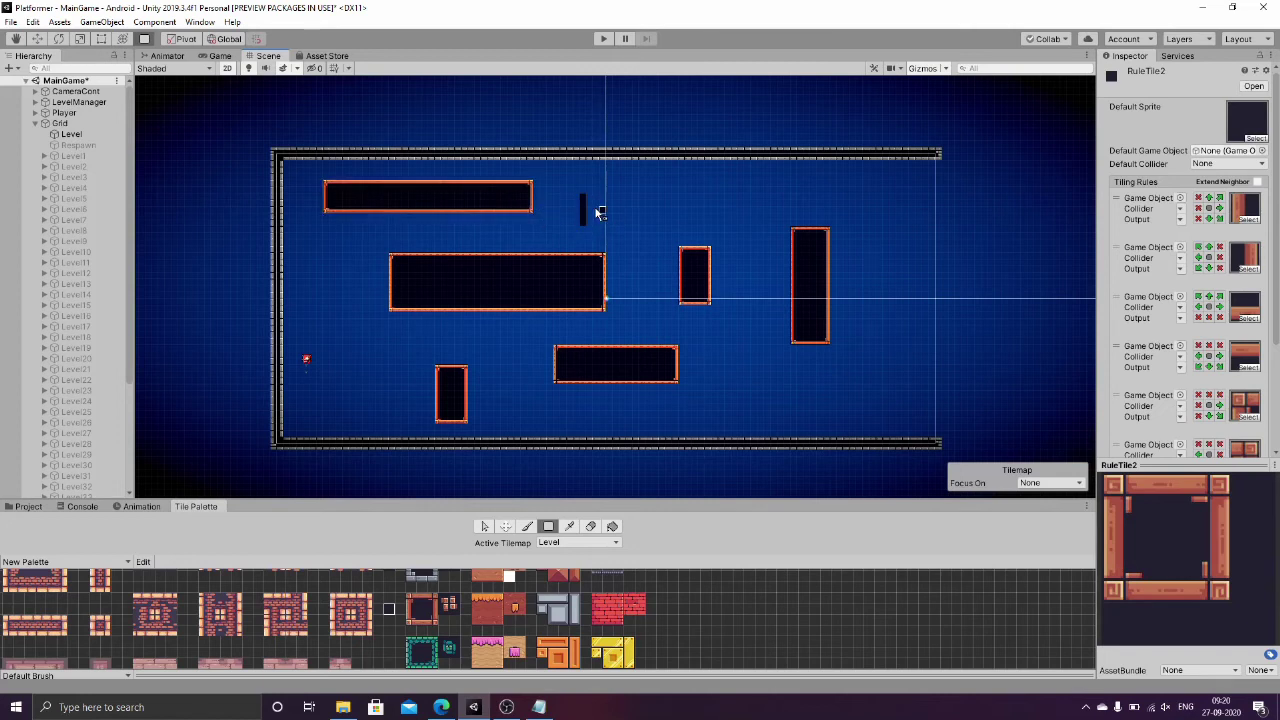
Step: Paint narrow RuleTile2 shapes in the level's right half, including a one-tile-wide column near its right end and a slim tall block
drag(584, 208, 584, 224)
key(ctrl+z)
drag(901, 197, 904, 384)
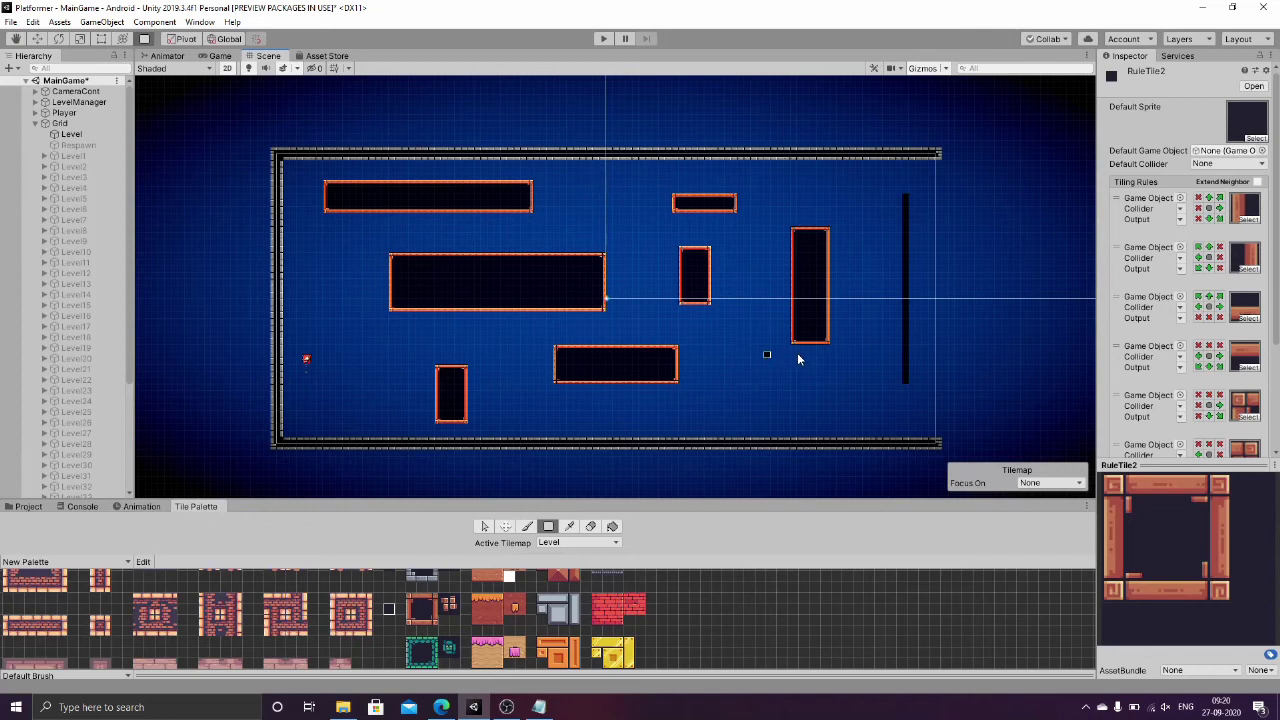
drag(742, 250, 760, 379)
Step: Cut a wide rectangular opening into the largest block by painting it with an empty palette cell
click(389, 588)
drag(424, 275, 583, 291)
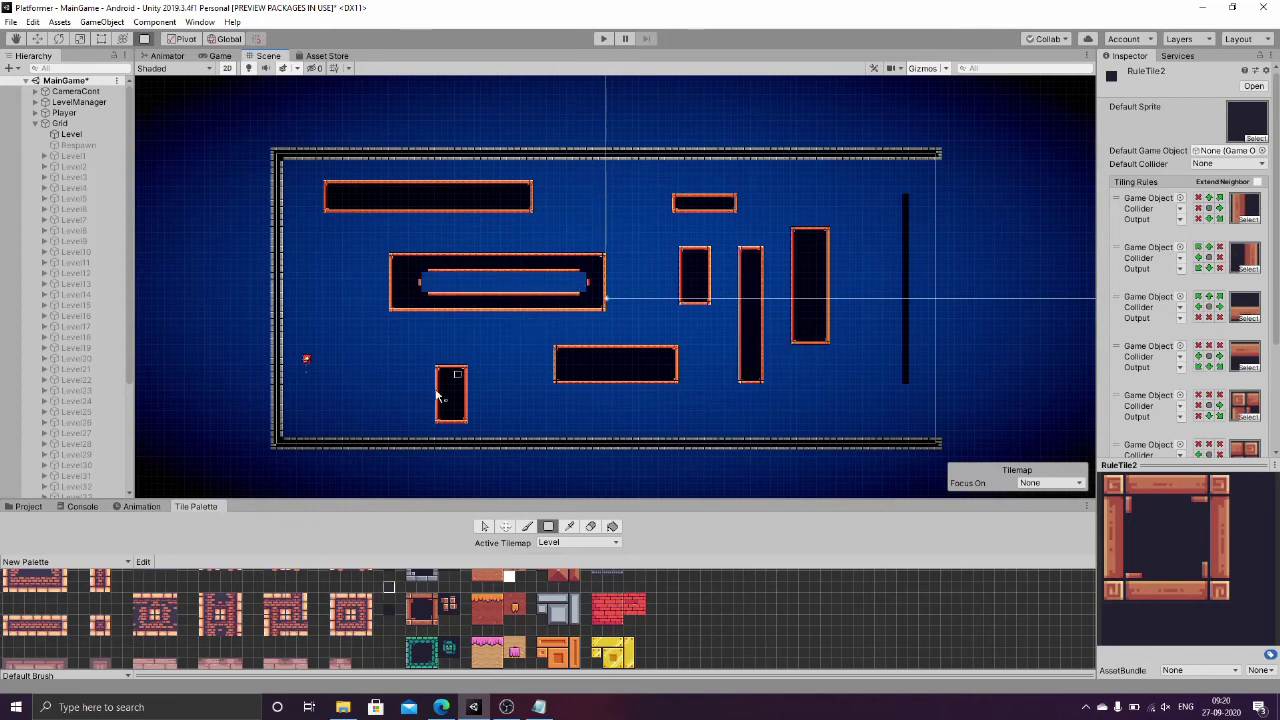
scroll(455, 300, up, 6)
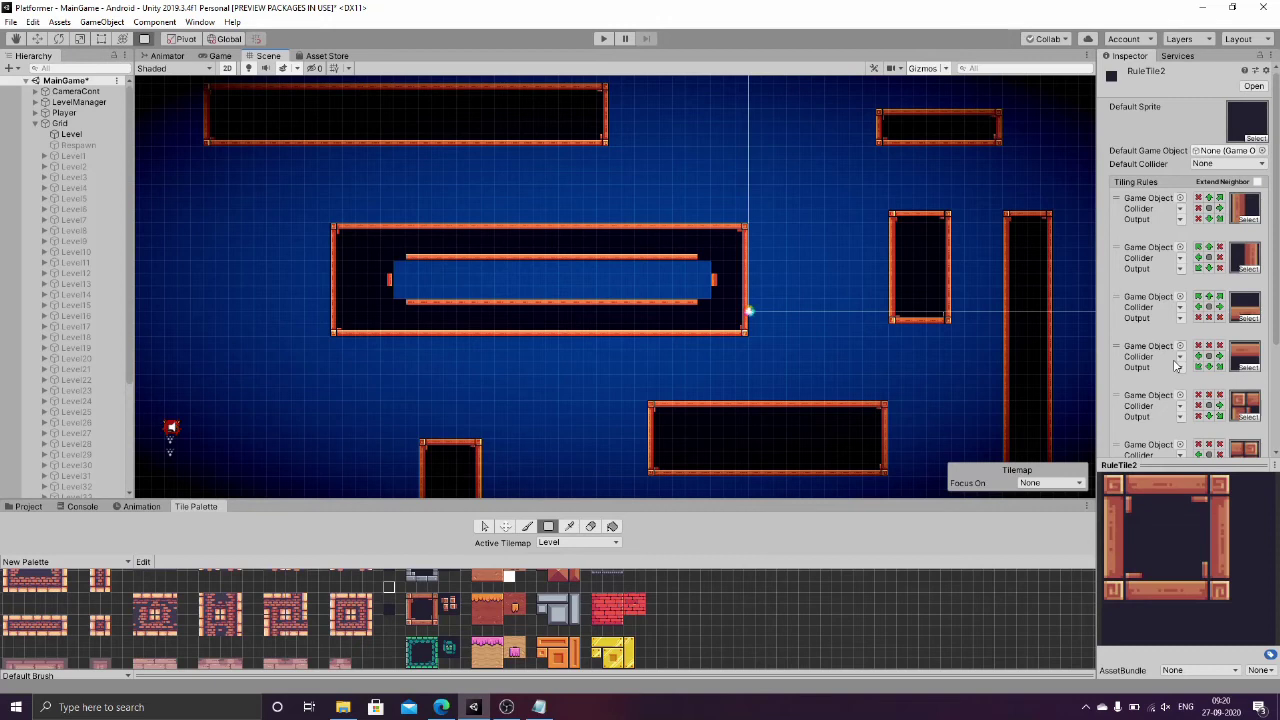
Step: Paint the brown frame's right-edge tile by hand at the upper end of the opening's left side
scroll(1177, 365, down, 3)
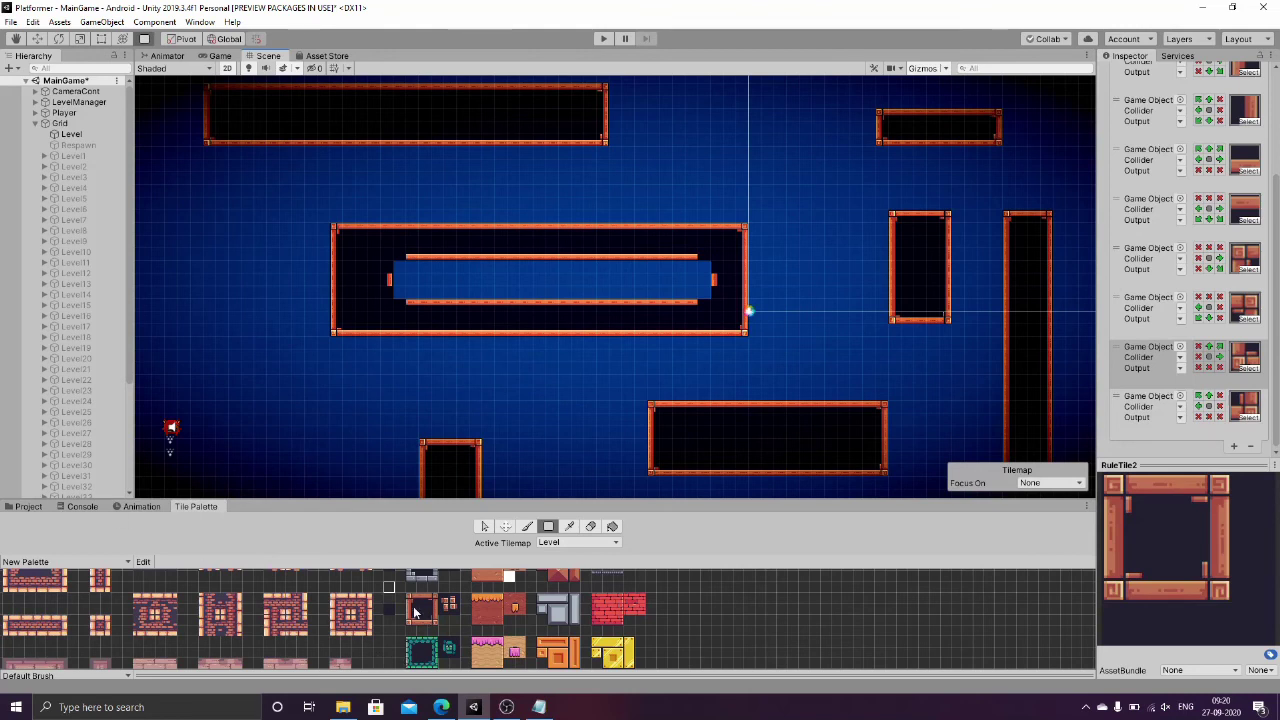
scroll(412, 608, up, 4)
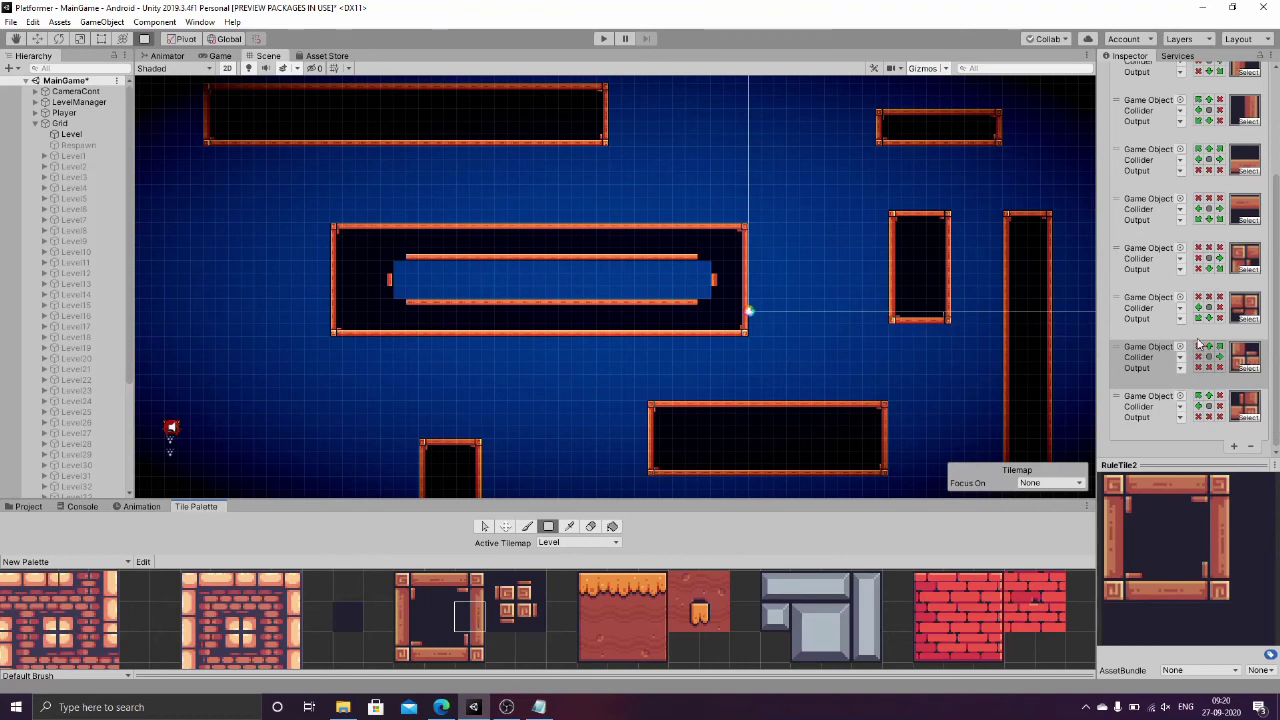
click(385, 267)
click(386, 262)
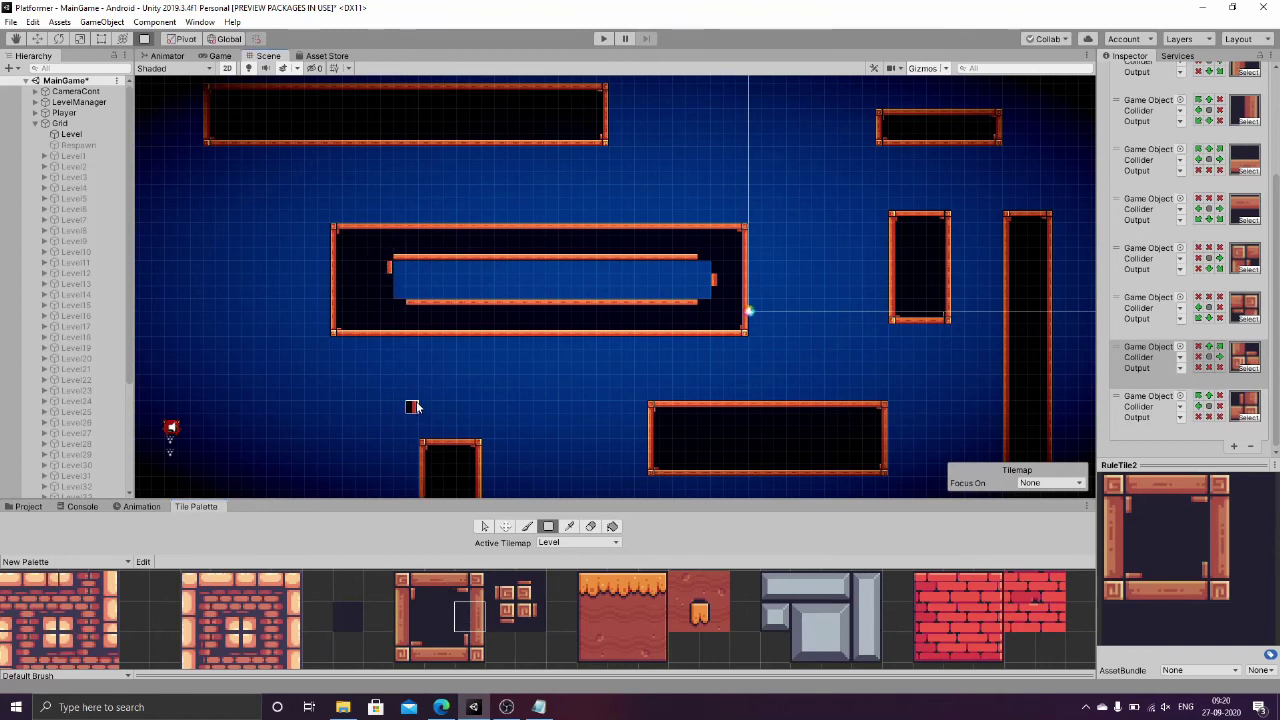